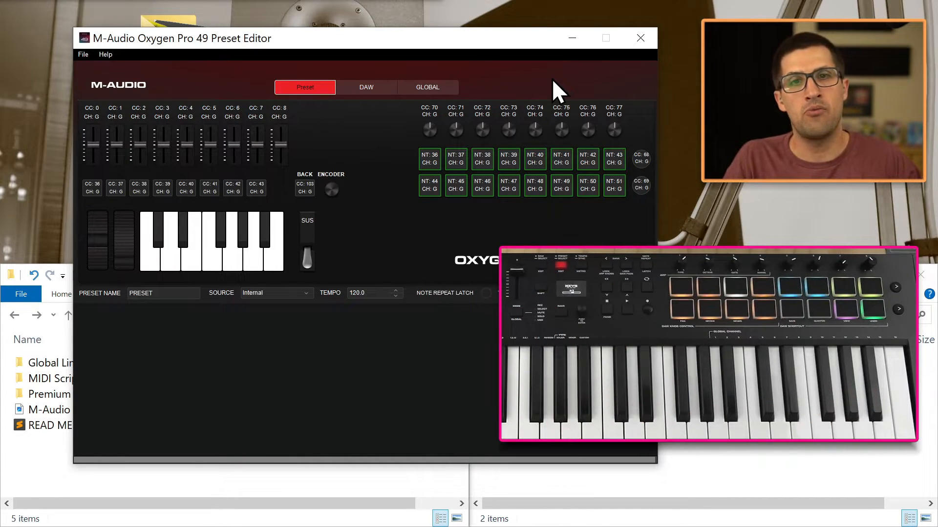
left_click_drag(517, 43, 511, 41)
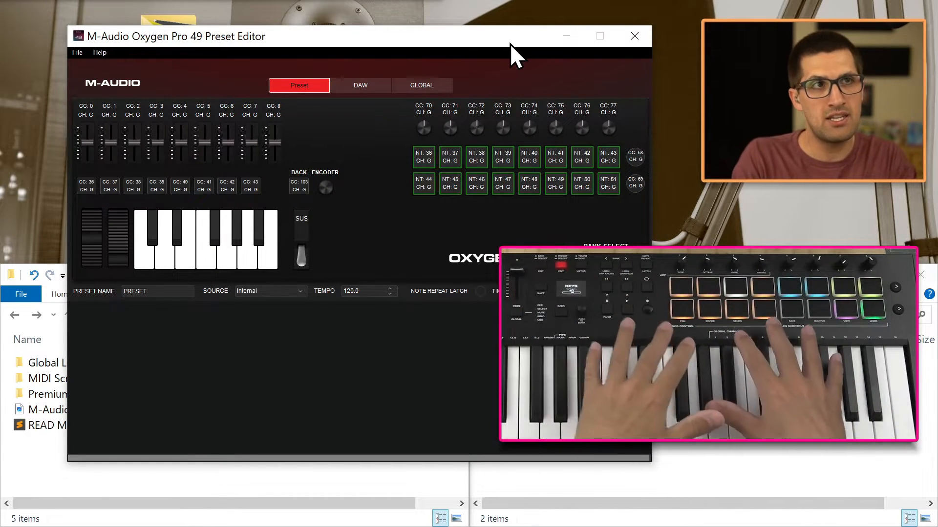
mouse_move(509, 44)
left_mouse_down()
mouse_move(509, 53)
mouse_move(502, 45)
left_mouse_up()
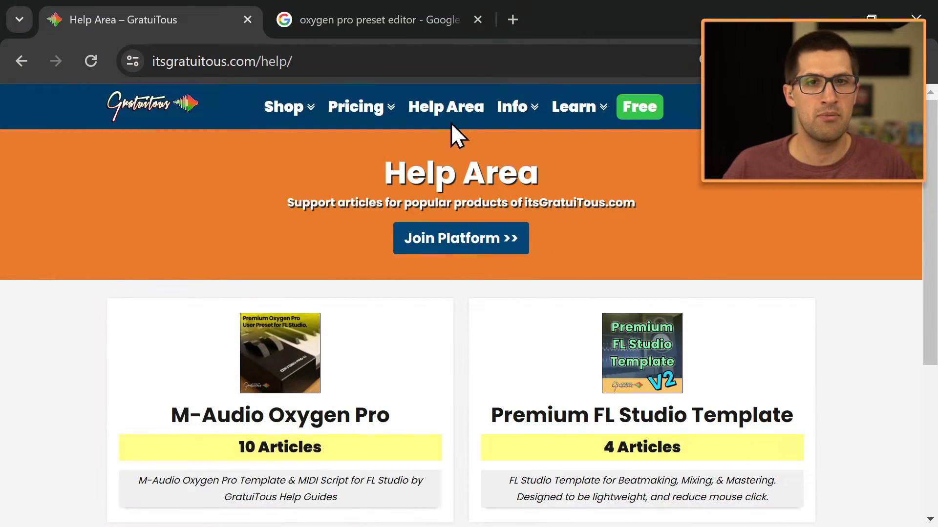
Open the Oxygen Pro Preset Editor article from the M-Audio Oxygen Pro section of the GratuiTous help area.
left_click(283, 389)
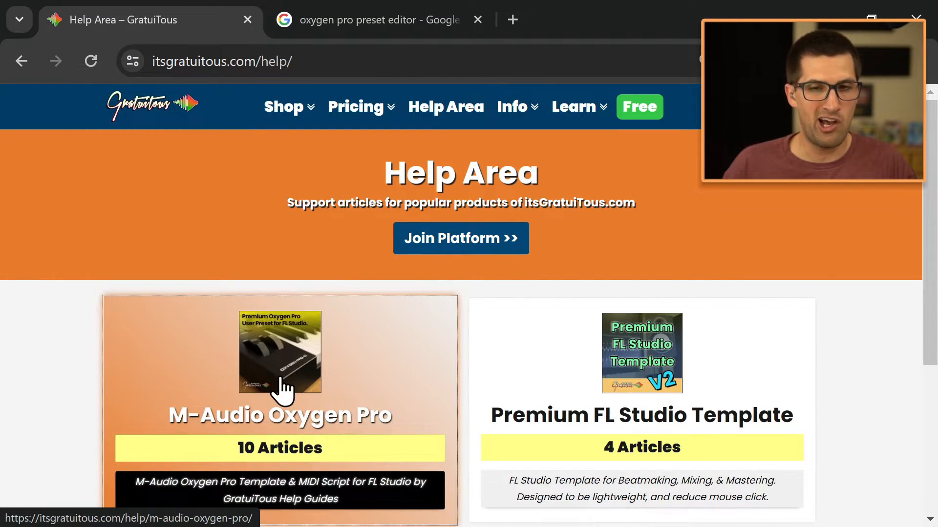
scroll(117, 359, "down", 3)
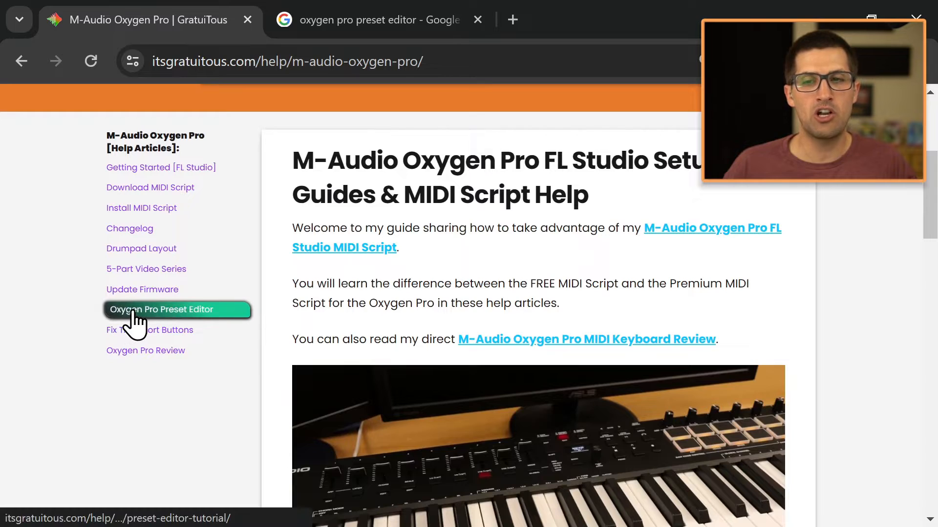
left_click(135, 312)
scroll(714, 279, "down", 2)
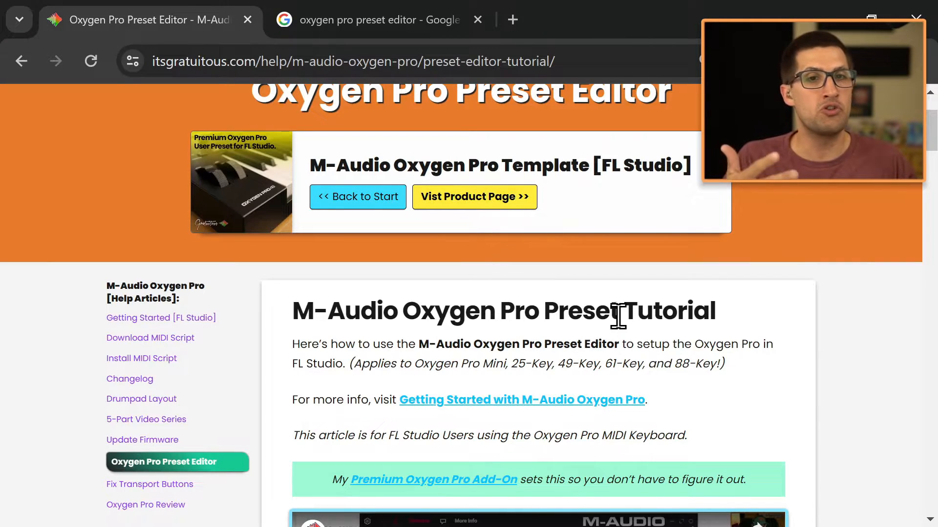
scroll(618, 320, "up", 1)
left_click_drag(378, 224, 498, 225)
left_click(555, 235)
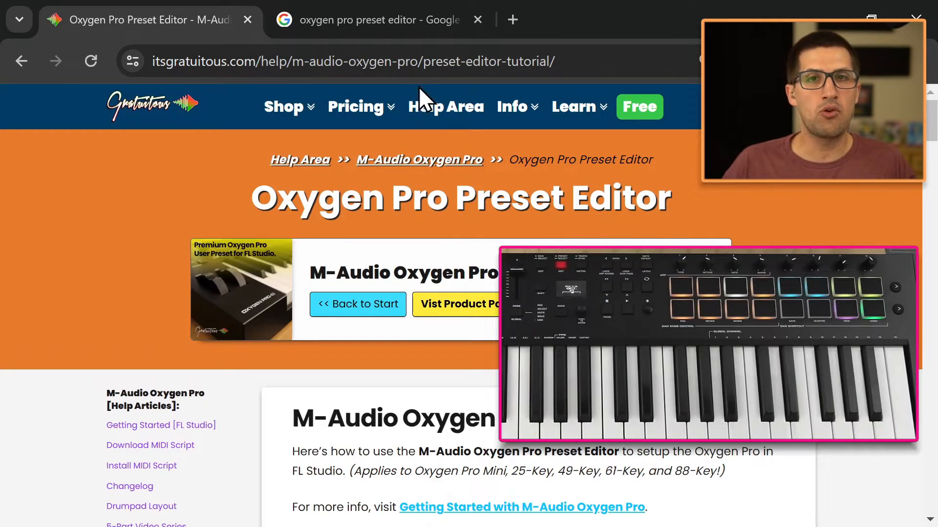
Open M-Audio's Support Software Downloads result from the "oxygen pro preset editor" search and examine which installer it covers.
left_click(375, 22)
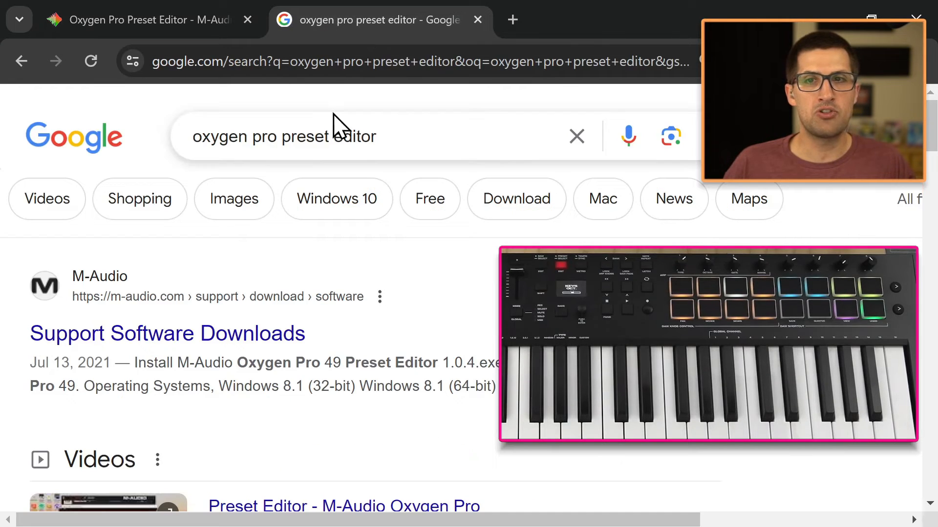
left_click_drag(193, 137, 389, 137)
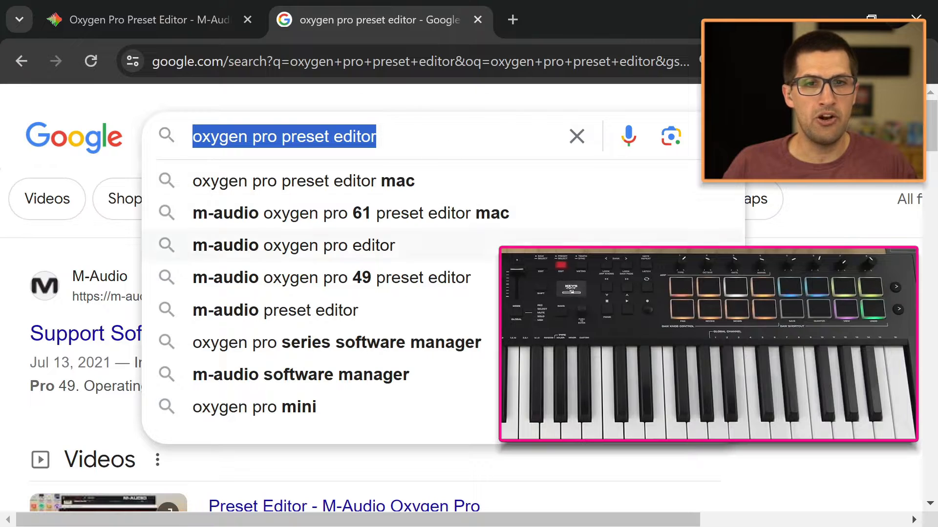
left_click(254, 333)
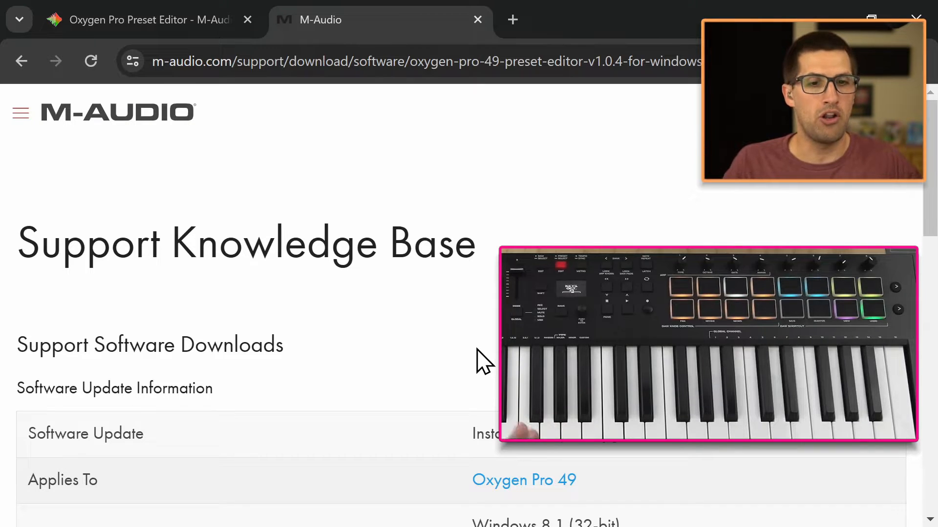
scroll(477, 349, "down", 2)
key("ctrl+minus")
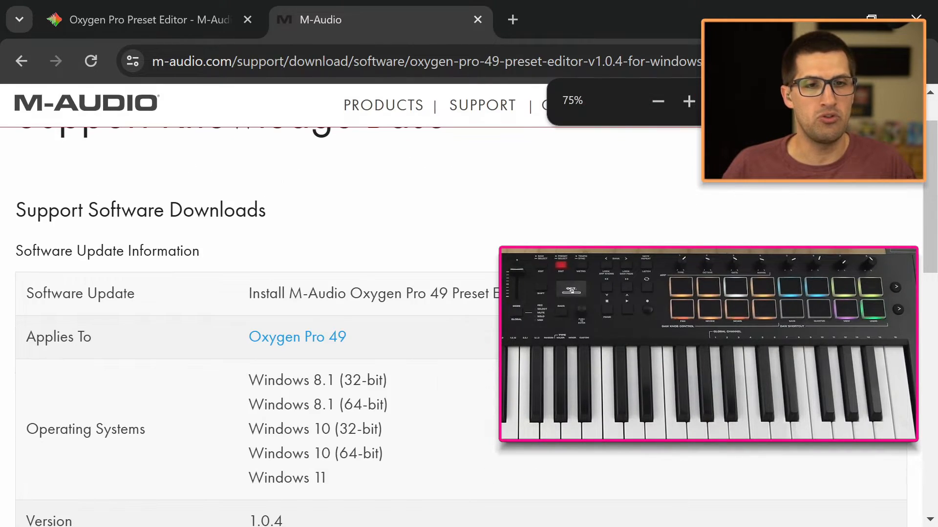
left_click_drag(250, 295, 446, 296)
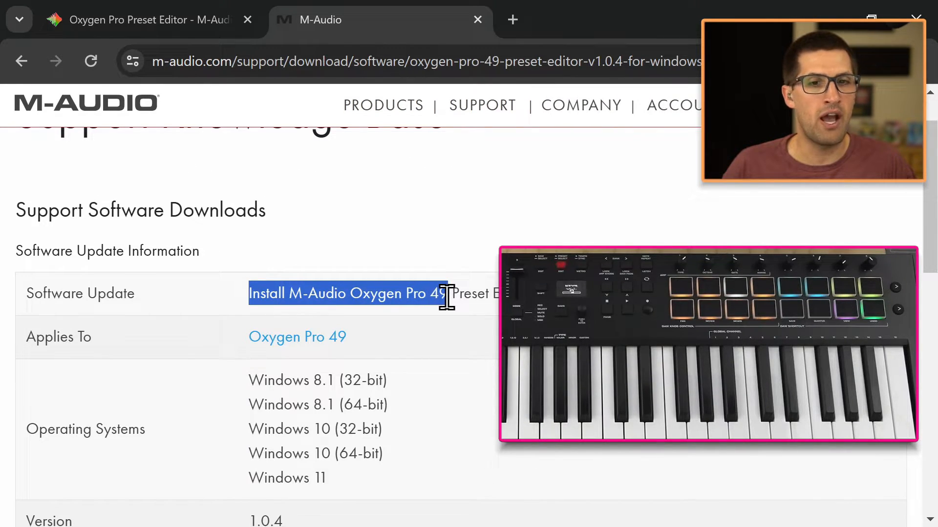
left_click(454, 295)
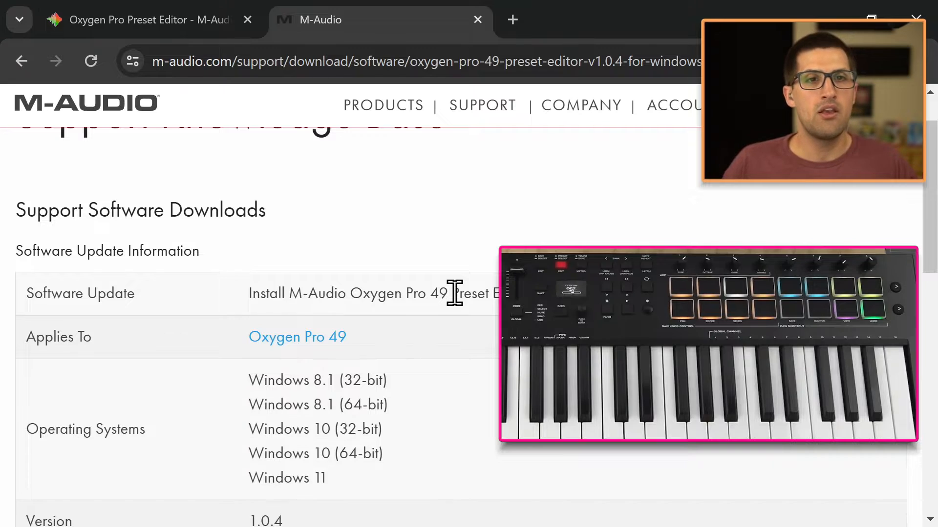
Open M-Audio's Drivers & Updates page and choose the Keyboard Controllers series, bringing the Oxygen Pro models into view.
scroll(454, 295, "up", 1)
mouse_move(493, 139)
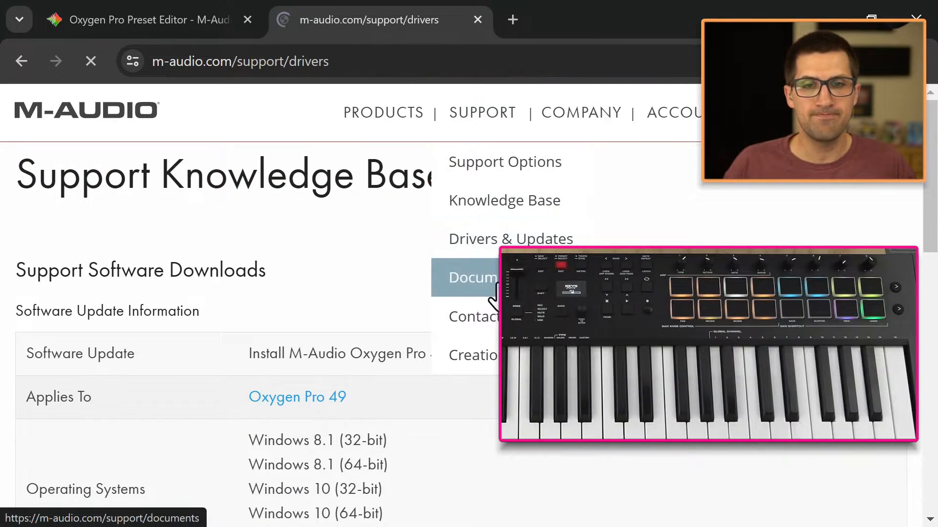
scroll(493, 310, "down", 1)
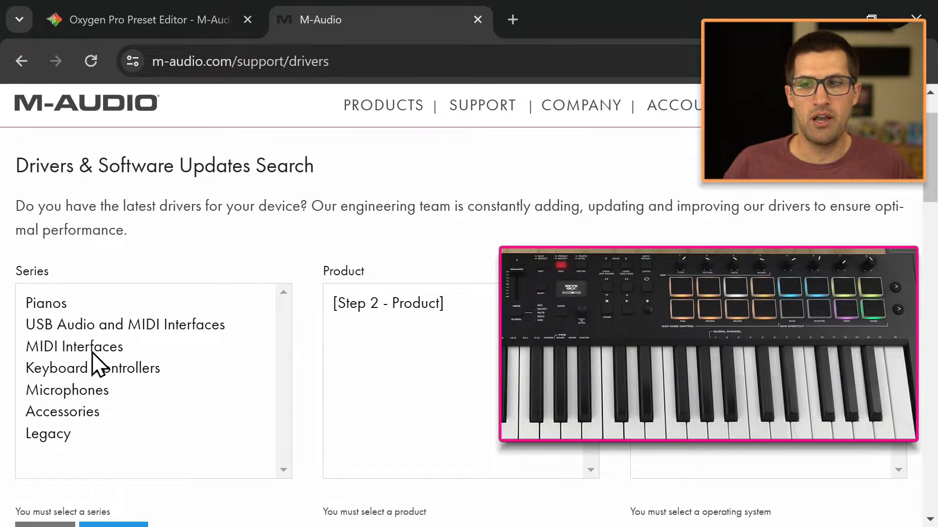
left_click(95, 369)
scroll(447, 362, "down", 1)
scroll(445, 348, "down", 8)
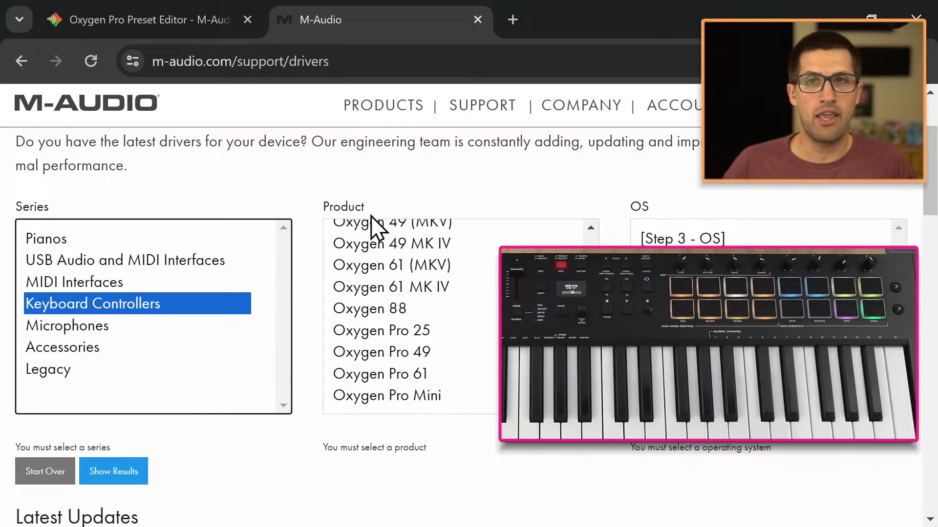
Open the M-Audio Oxygen Pro Template product page in a new tab from the preset editor help article.
left_click(157, 20)
left_click(454, 304)
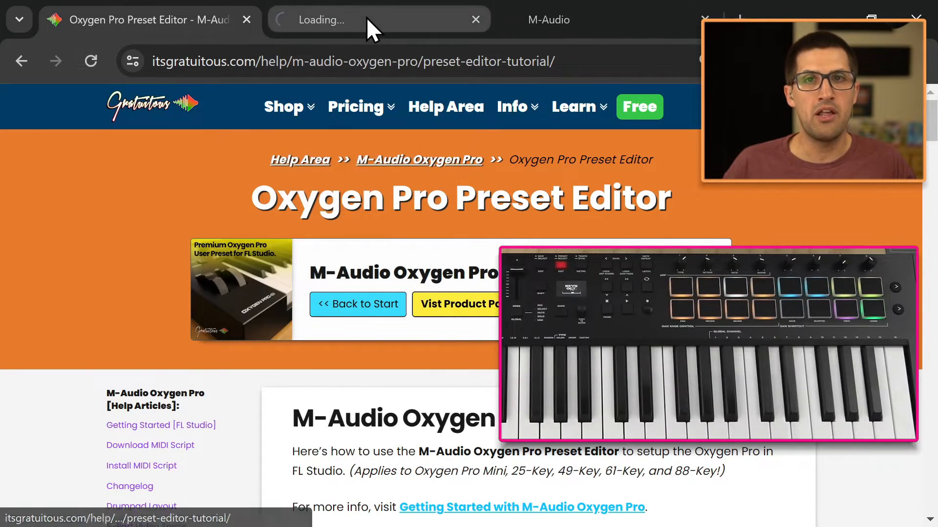
left_click(367, 19)
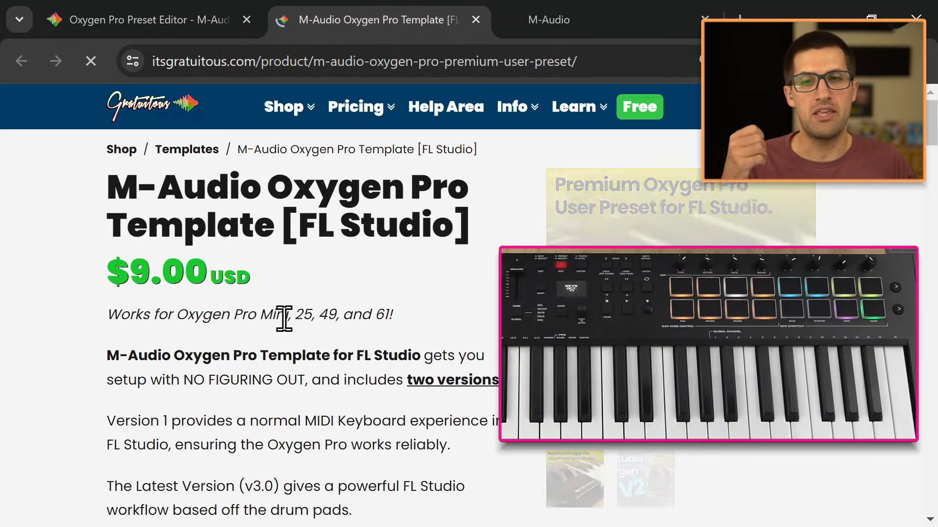
left_click(547, 21)
left_click(356, 21)
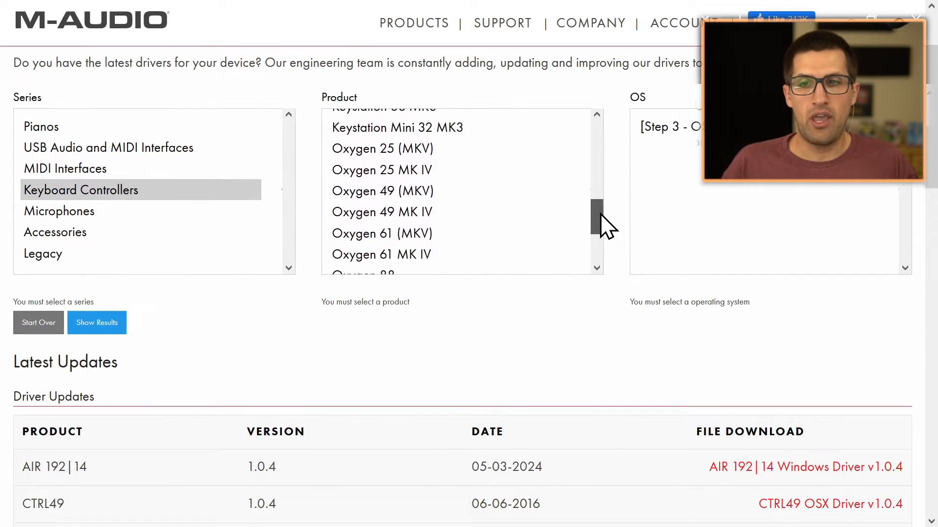
Show the M-Audio downloads for the Oxygen Pro 49 on Windows 10 (64-bit).
left_click_drag(604, 224, 605, 253)
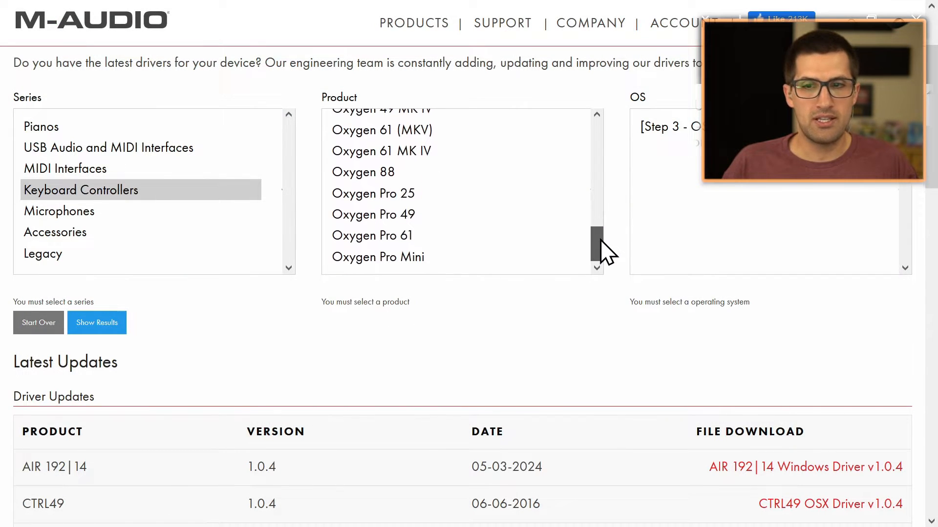
left_click(423, 214)
left_click_drag(905, 122, 905, 264)
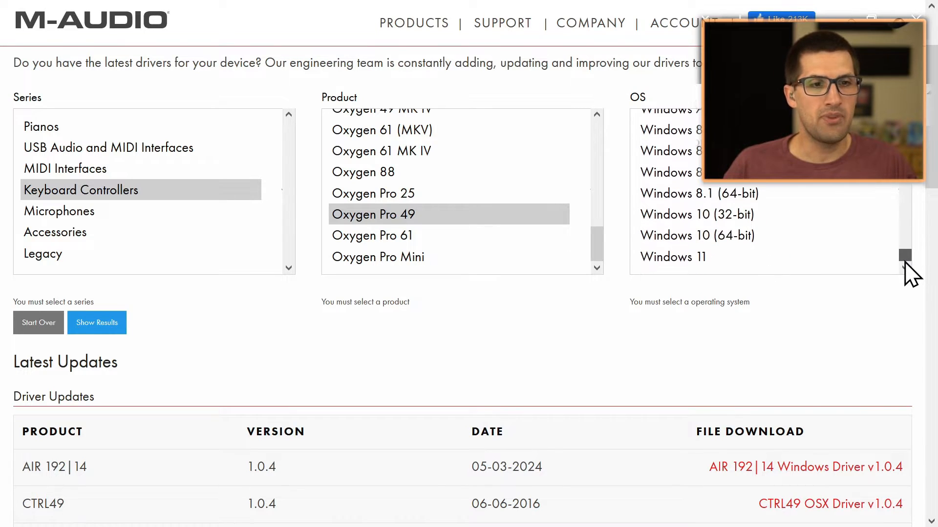
left_click(747, 236)
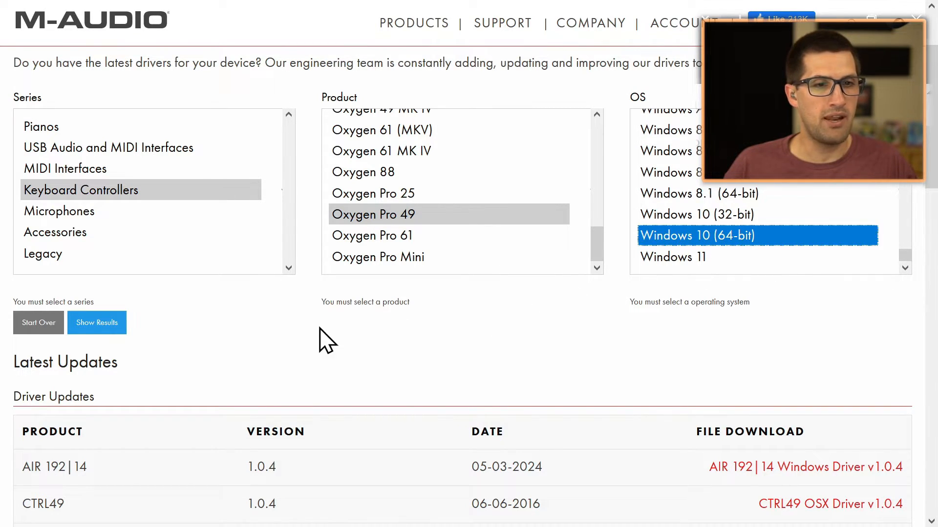
left_click(98, 323)
left_click_drag(933, 43, 934, 225)
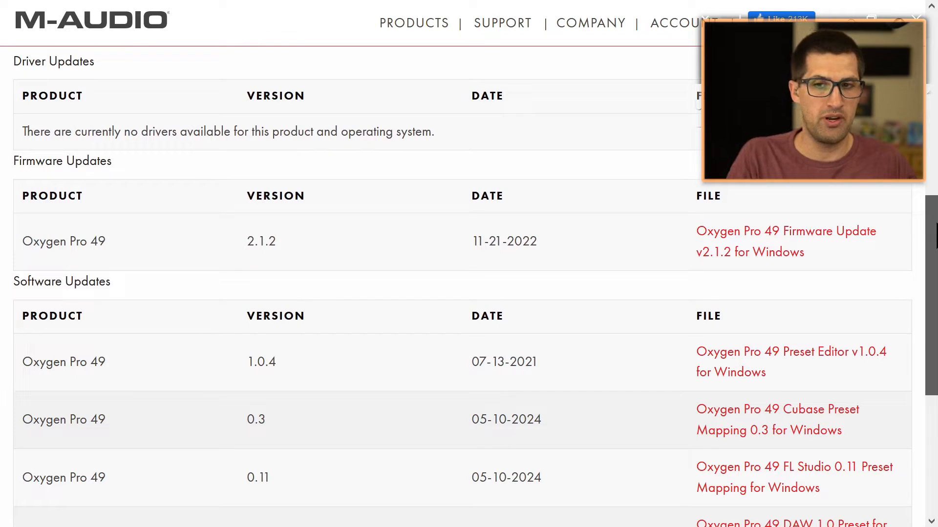
Open the Update Firmware help article in a new tab from the preset editor tutorial and skim its instructions.
left_click_drag(15, 161, 112, 161)
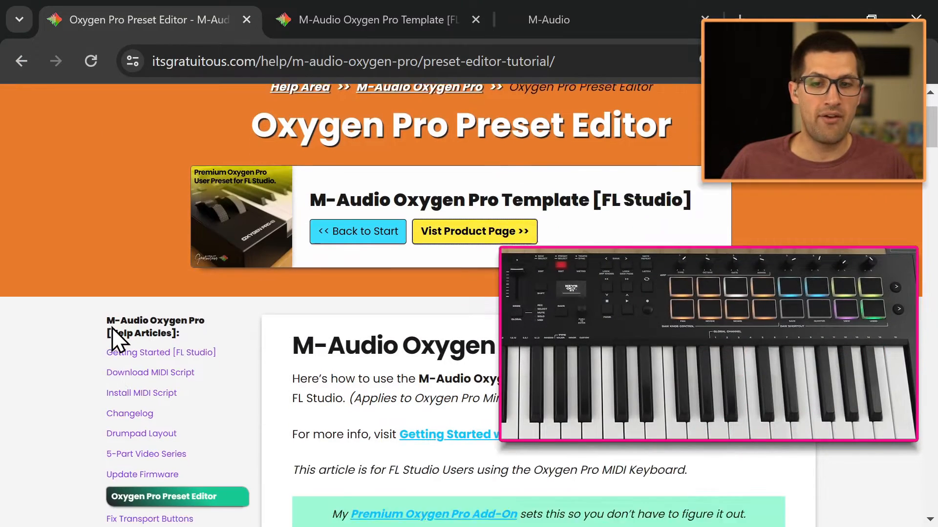
scroll(42, 371, "down", 2)
middle_click(159, 355)
left_click(298, 20)
scroll(310, 268, "down", 5)
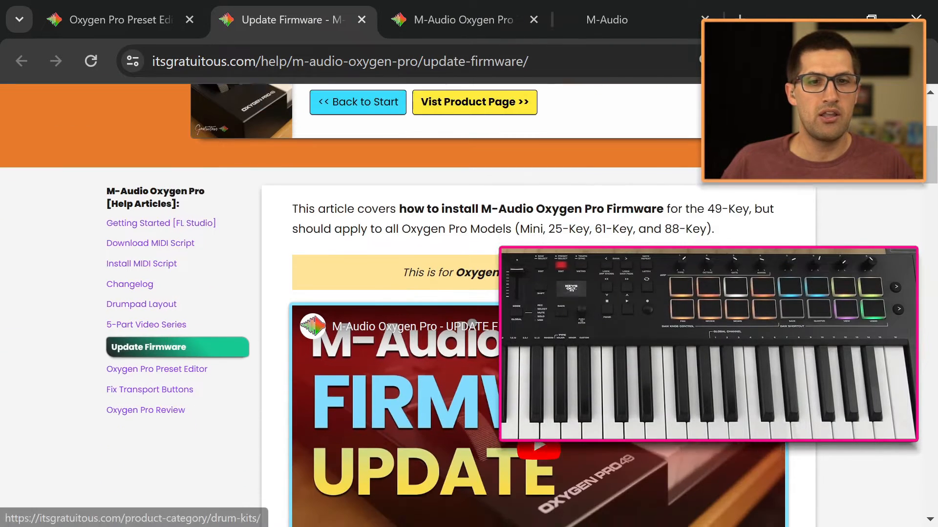
Examine the Oxygen Pro 49 firmware, Preset Editor and FL Studio preset mapping entries in M-Audio's download results.
left_click(591, 19)
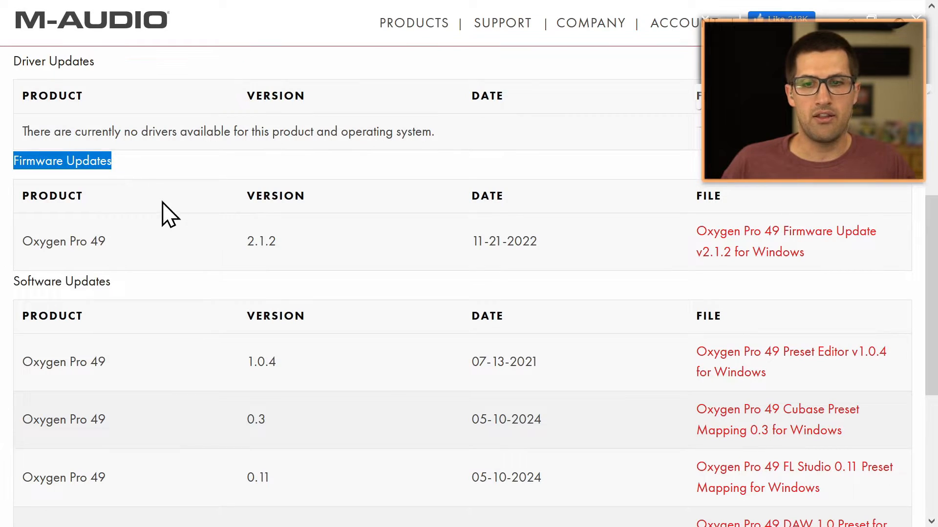
left_click_drag(235, 234, 269, 242)
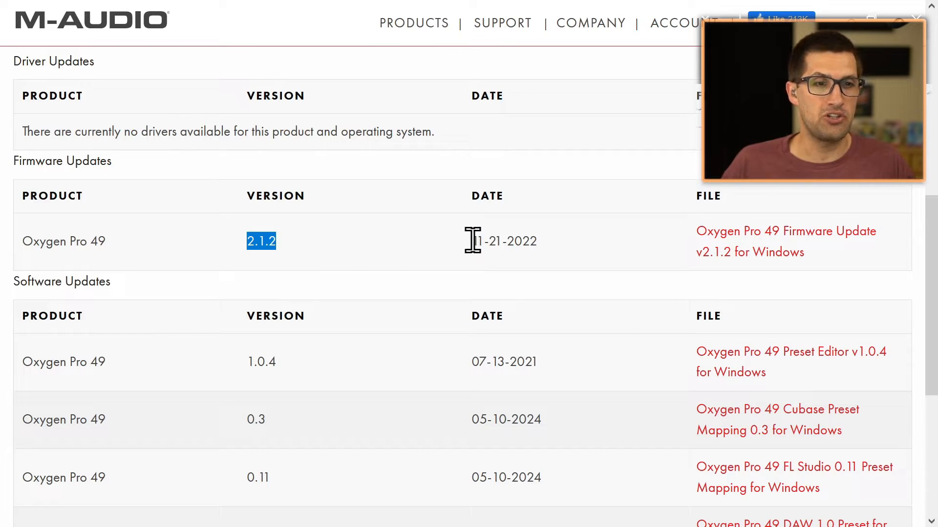
left_click_drag(473, 240, 531, 239)
left_click_drag(931, 209, 928, 259)
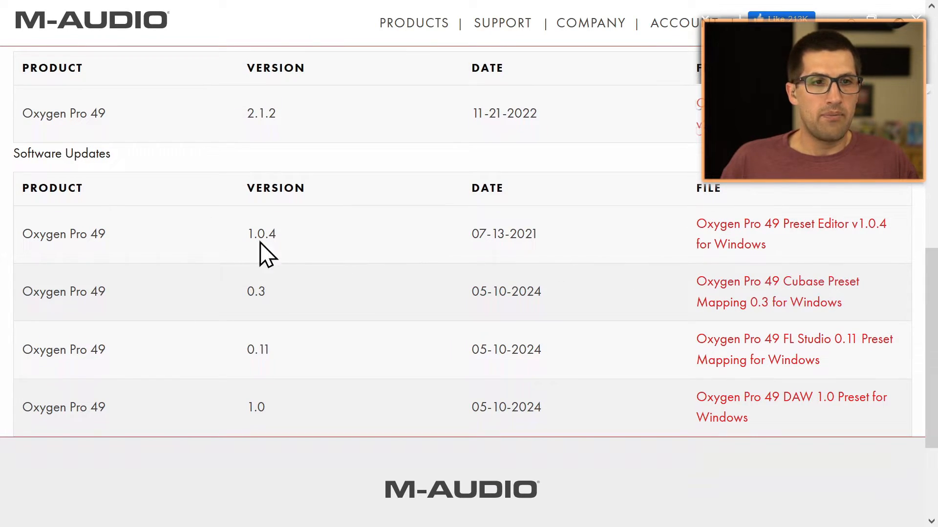
left_click_drag(22, 237, 769, 240)
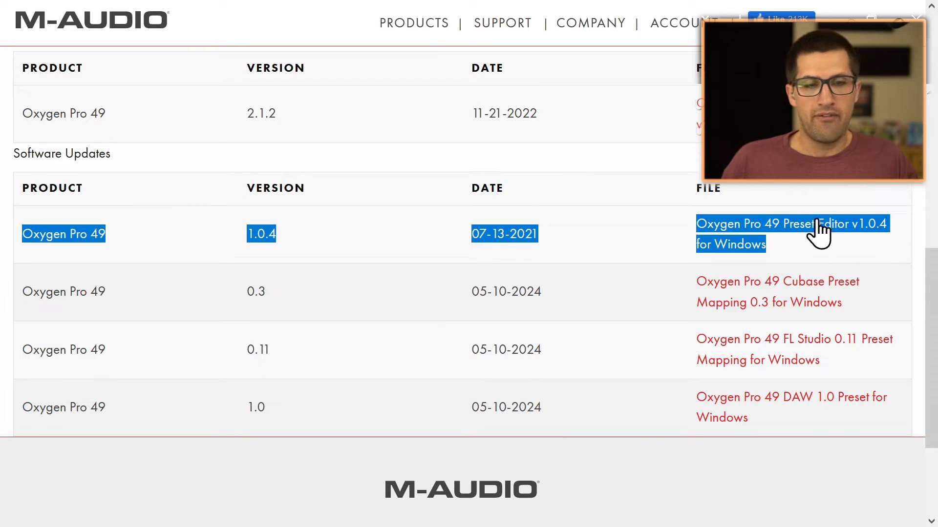
left_click(641, 271)
left_click_drag(20, 350, 854, 357)
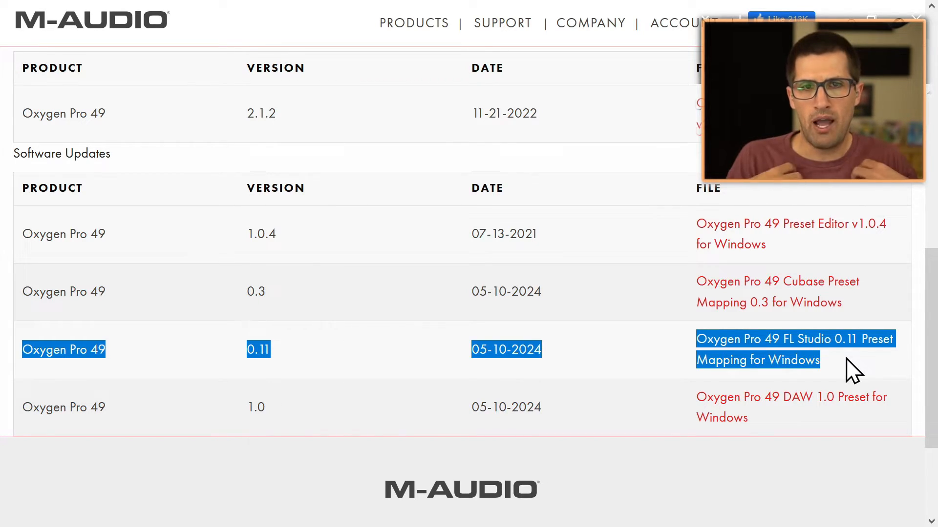
left_click_drag(23, 235, 787, 254)
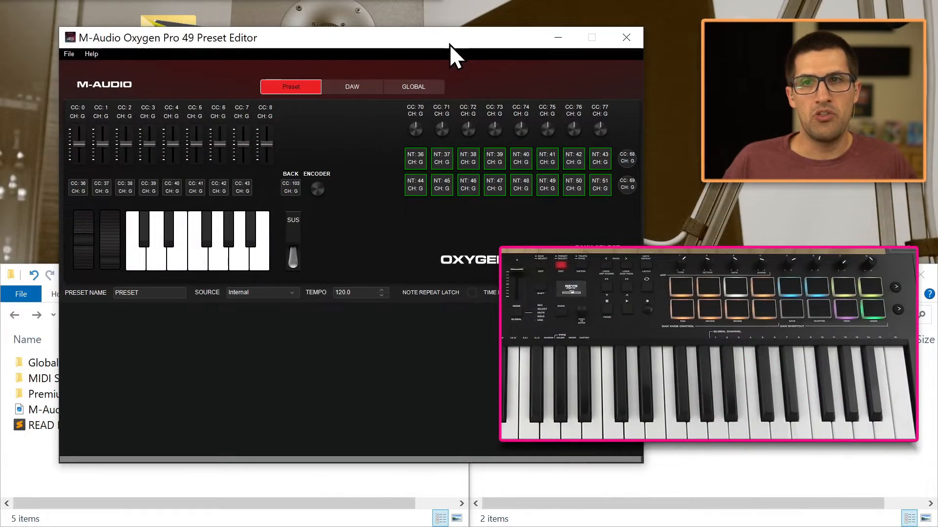
Revisit the Oxygen Pro Preset Editor tutorial and the Update Firmware article on the GratuiTous site.
left_click_drag(450, 45, 459, 64)
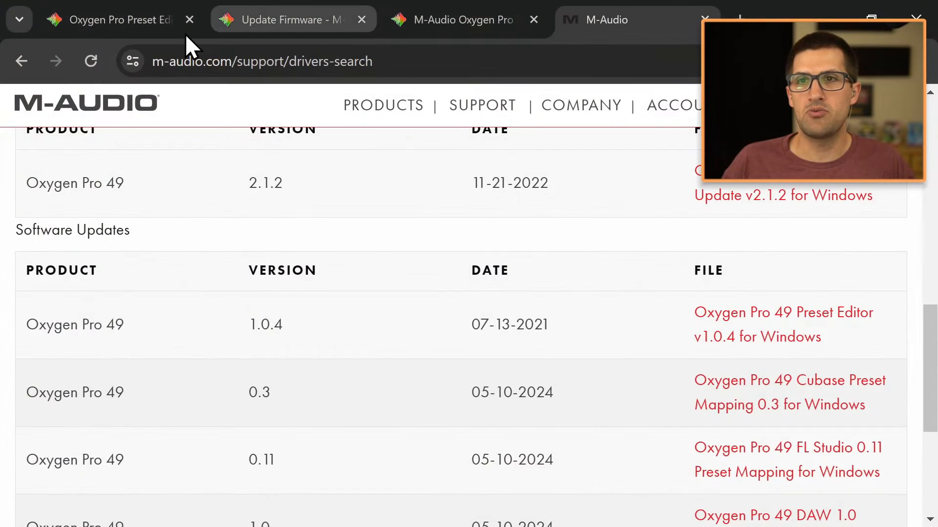
left_click(146, 22)
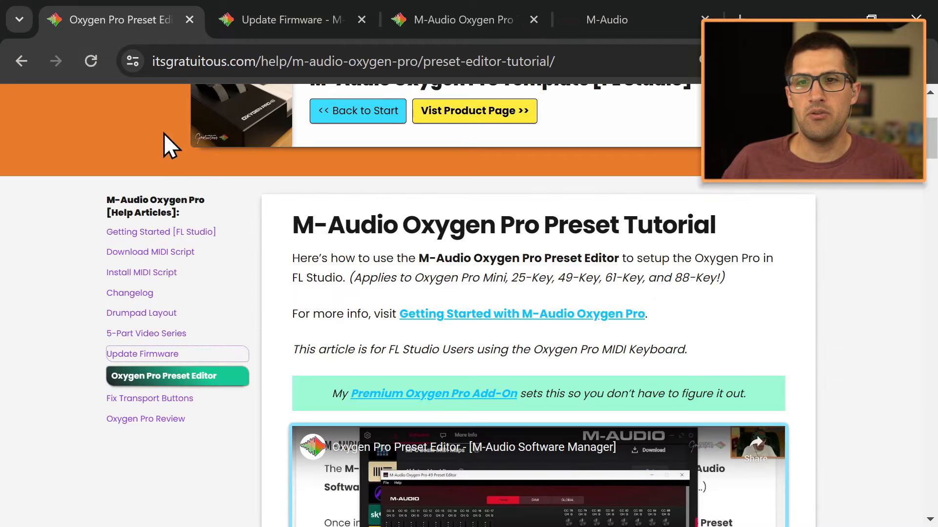
left_click(241, 20)
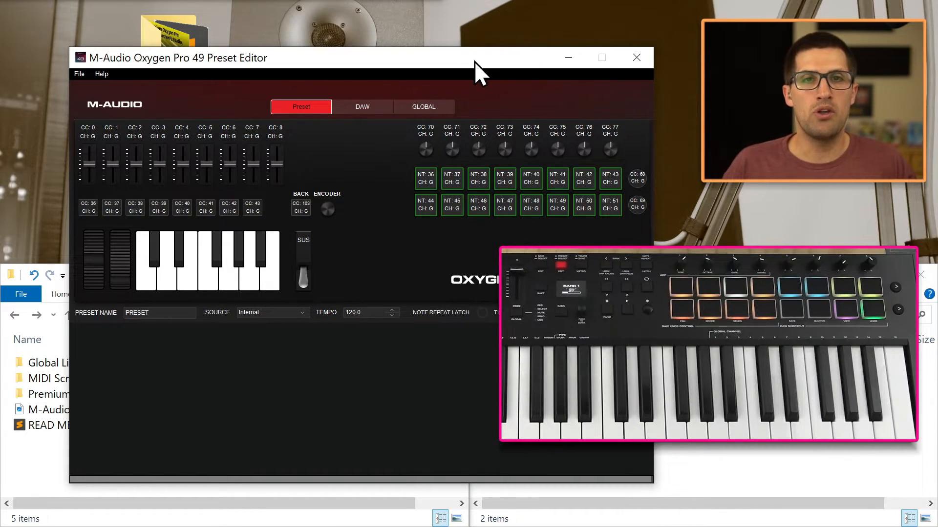
Switch to the M-Audio Oxygen Pro 49 Preset Editor and set the preset's source to External.
left_click_drag(456, 59, 447, 52)
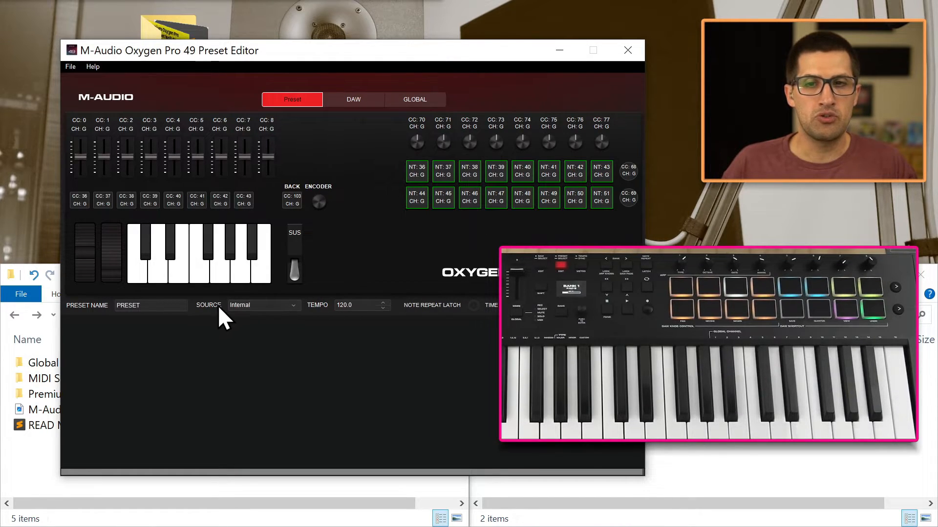
left_click(245, 308)
left_click(274, 329)
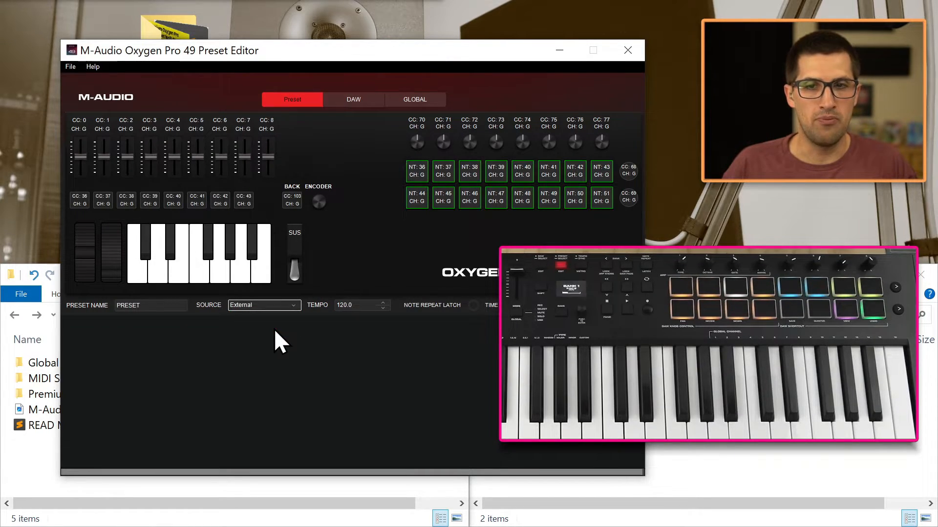
left_click(76, 69)
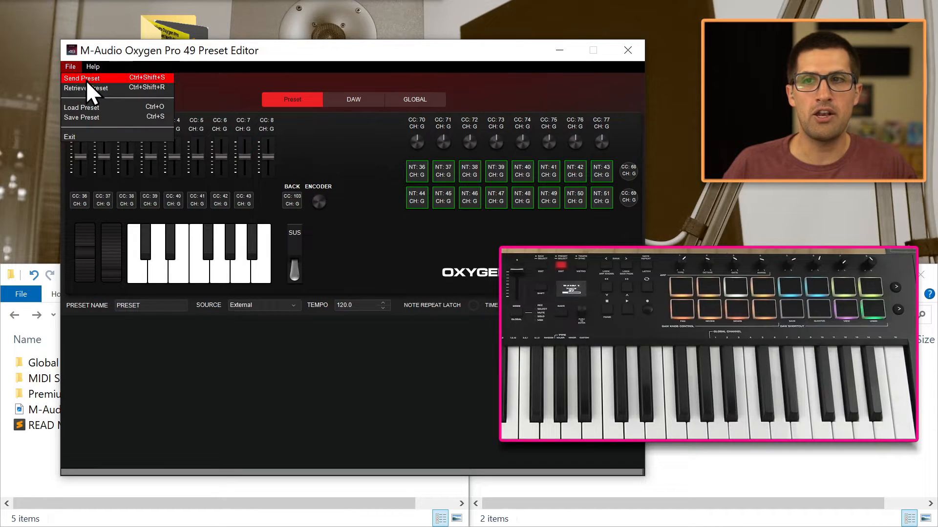
left_click(86, 80)
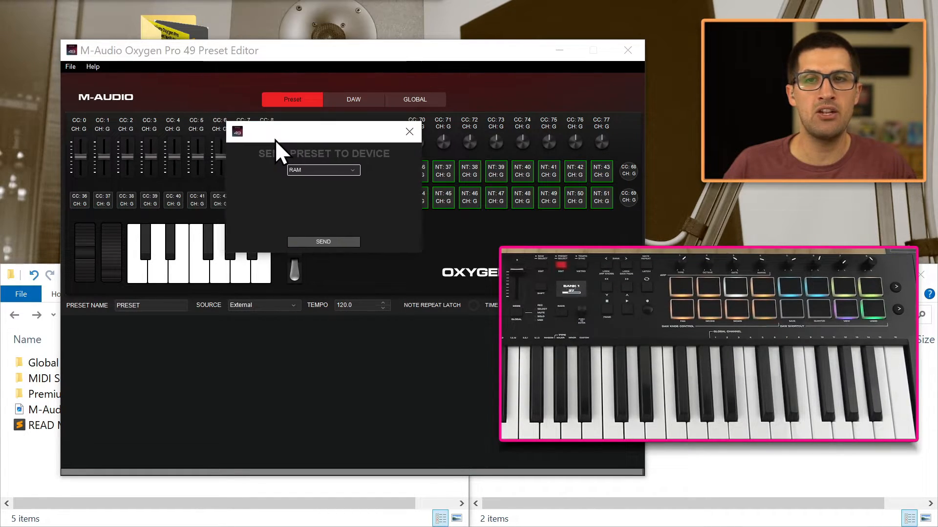
left_click(288, 173)
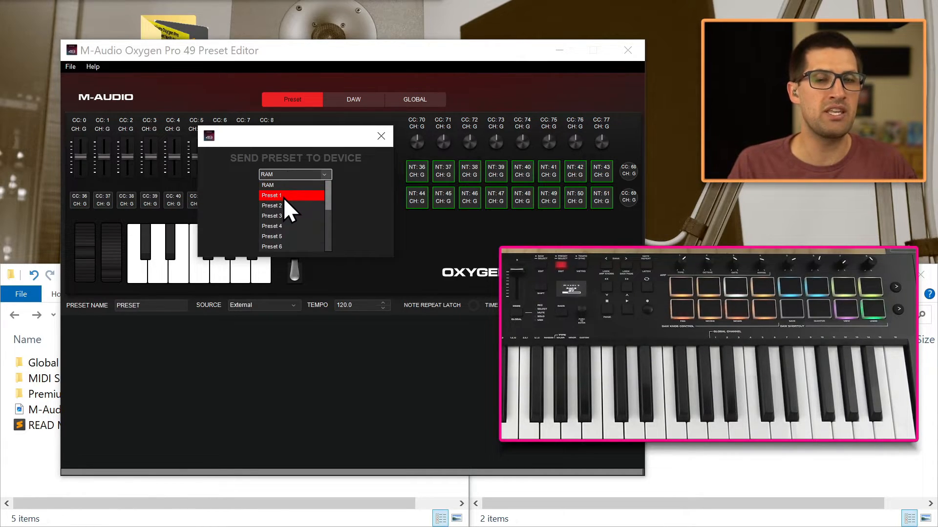
left_click(284, 196)
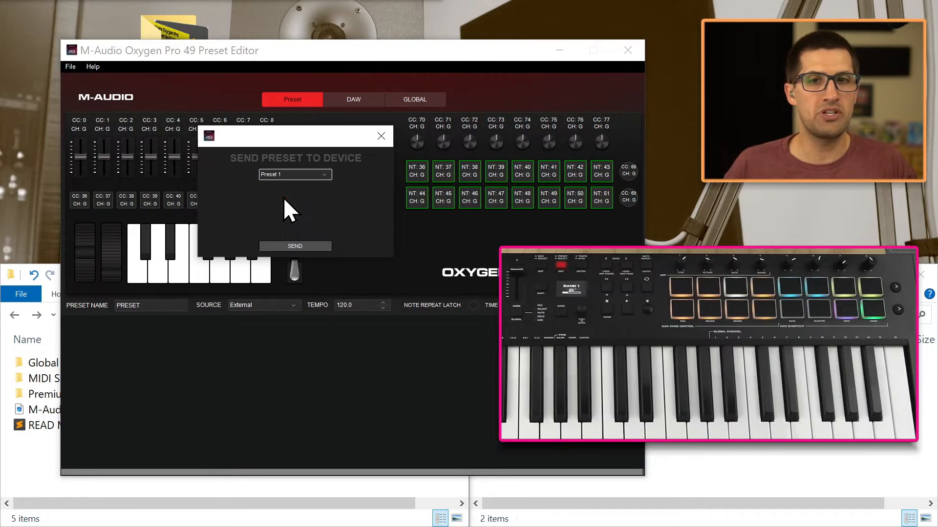
left_click_drag(318, 132, 310, 169)
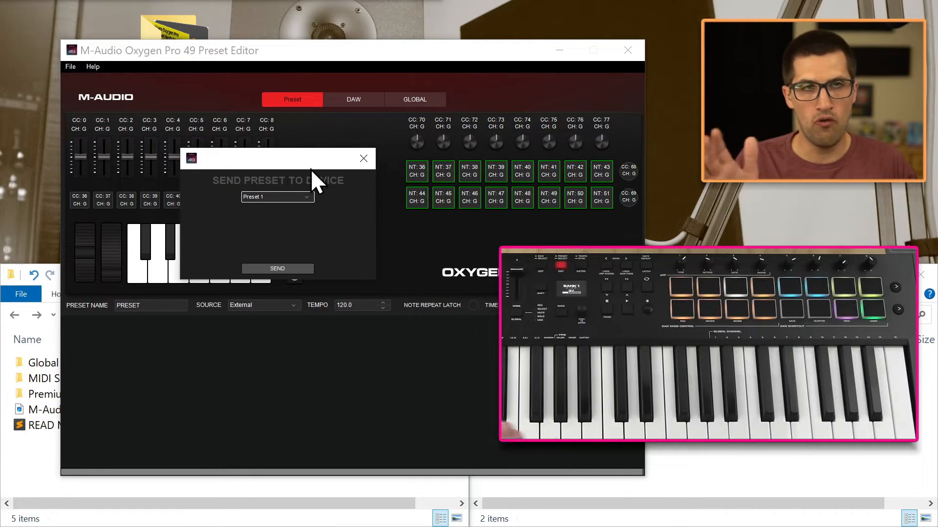
left_click(364, 159)
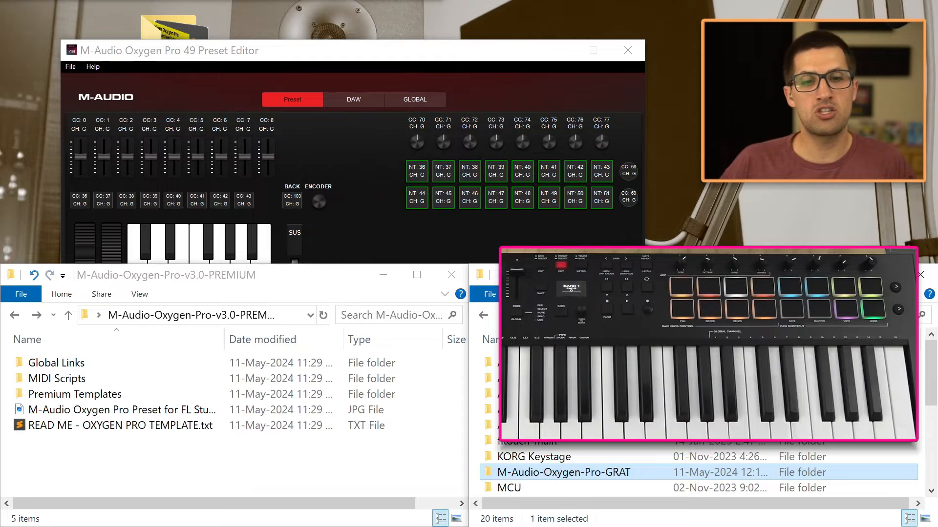
Open the M-Audio-Oxygen-Pro-GRAT script folder and return to the Preset Editor window.
double_click(610, 470)
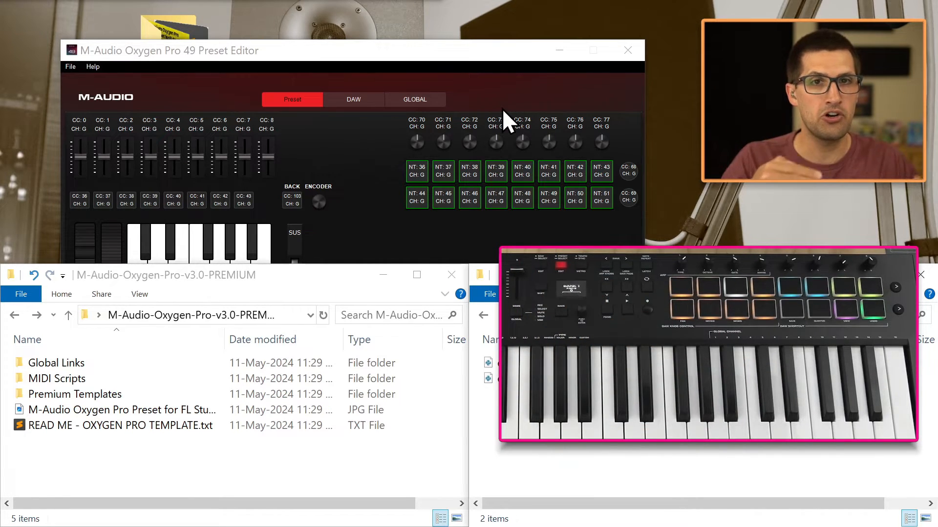
left_click(493, 63)
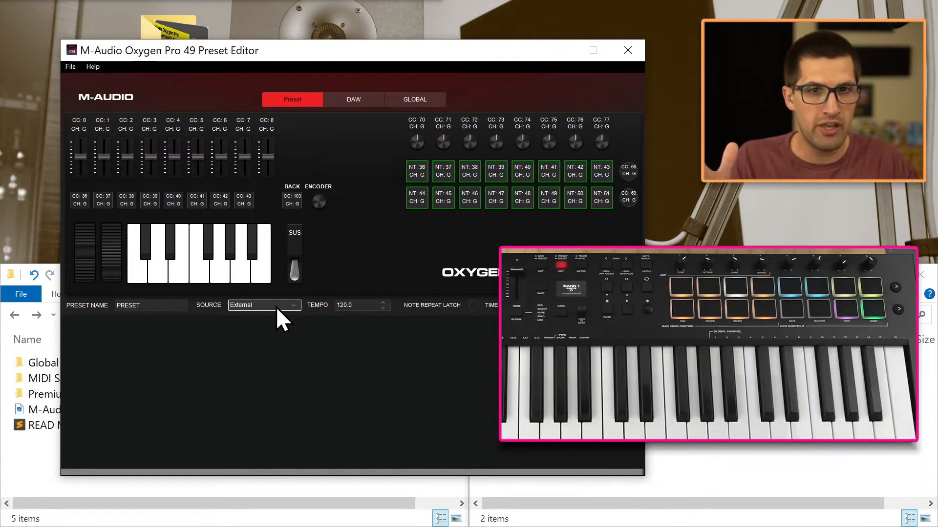
left_click_drag(170, 53, 287, 50)
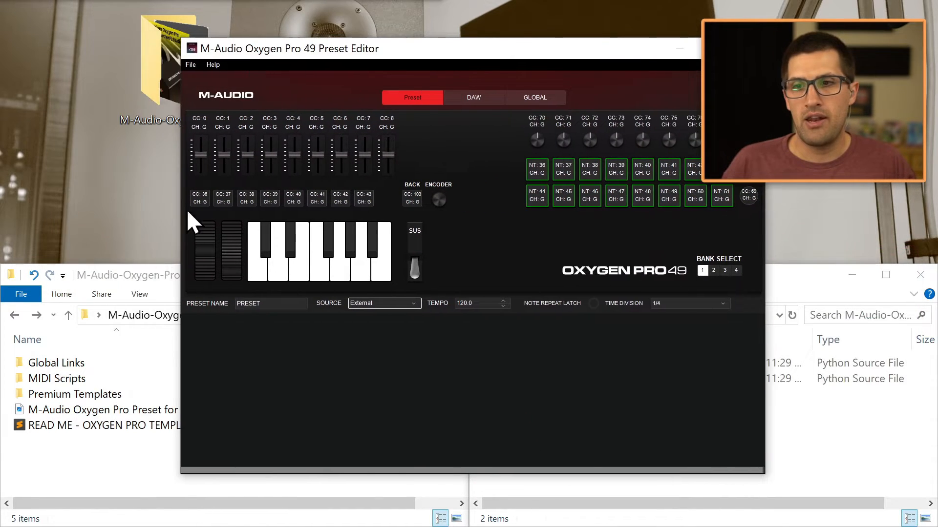
Switch to the browser and open the M-Audio Oxygen Pro Template product page from the Download MIDI Script article in a new tab.
left_click(151, 277)
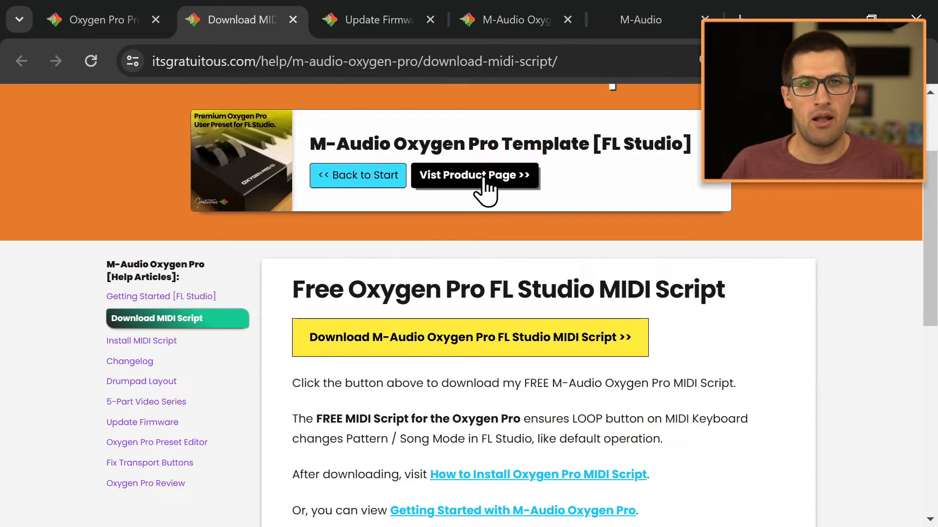
left_click(481, 183)
left_click_drag(310, 144, 581, 146)
left_click(320, 35)
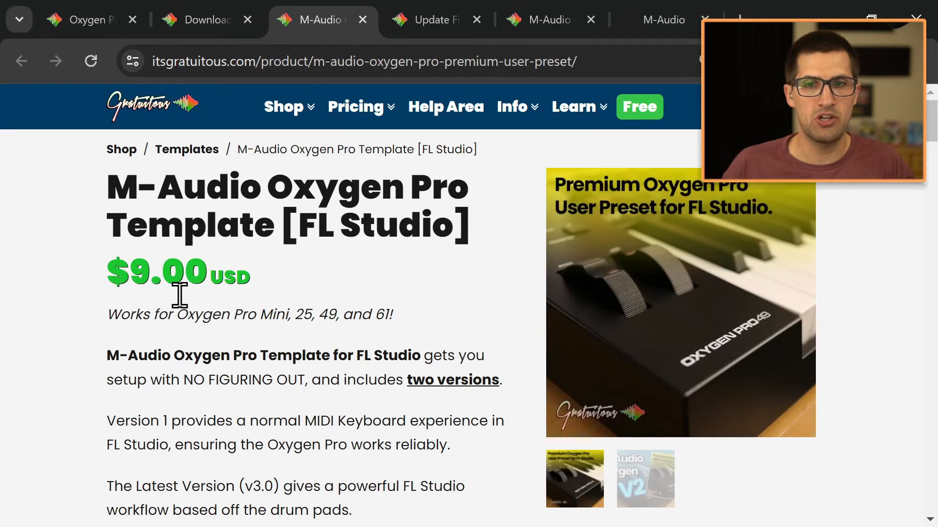
Examine the template product page's changelog, description, lifetime access note and list of included files.
scroll(247, 317, "down", 3)
scroll(243, 288, "down", 9)
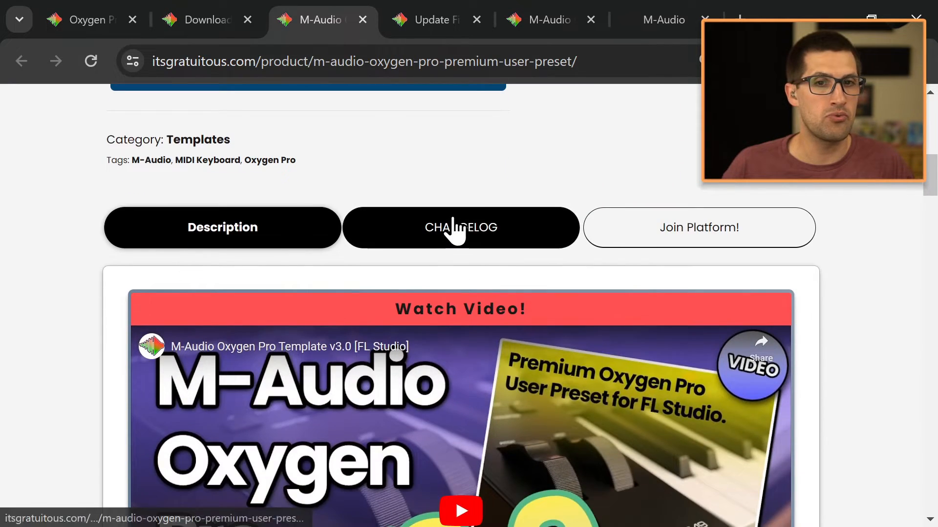
left_click(452, 226)
left_click(322, 234)
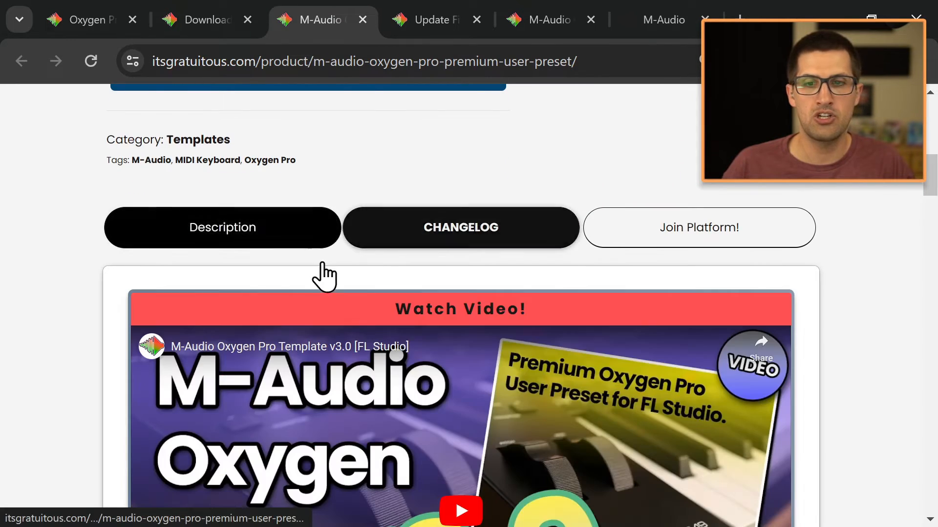
scroll(299, 283, "down", 7)
scroll(455, 206, "down", 10)
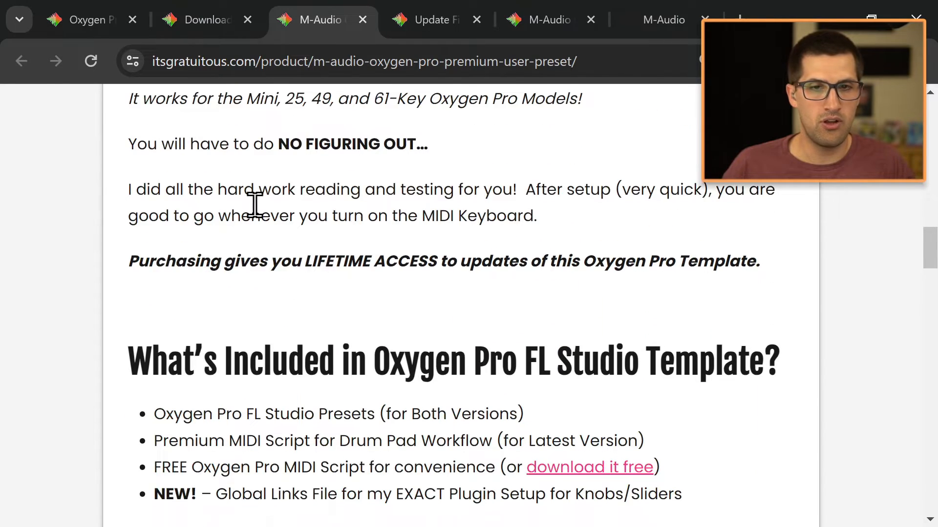
scroll(254, 320, "up", 2)
left_click_drag(306, 325, 432, 325)
left_click(477, 335)
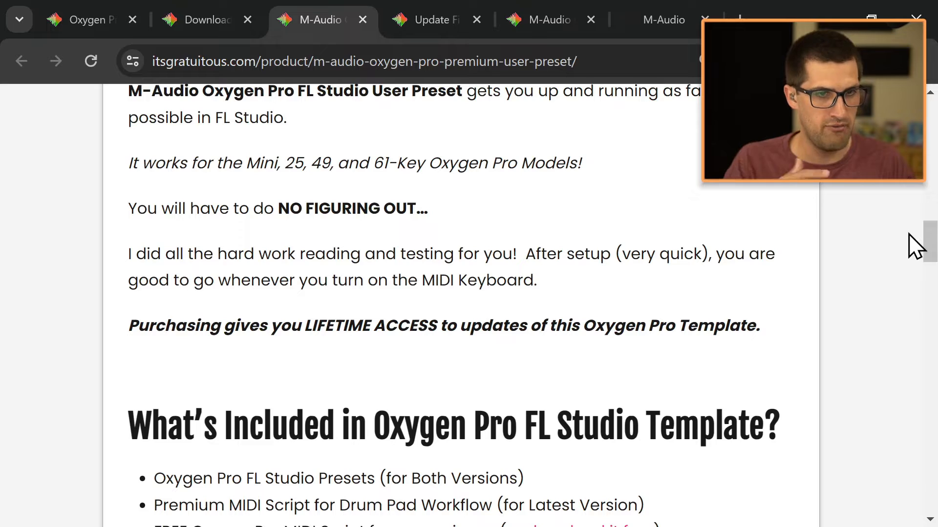
left_click_drag(928, 252, 930, 124)
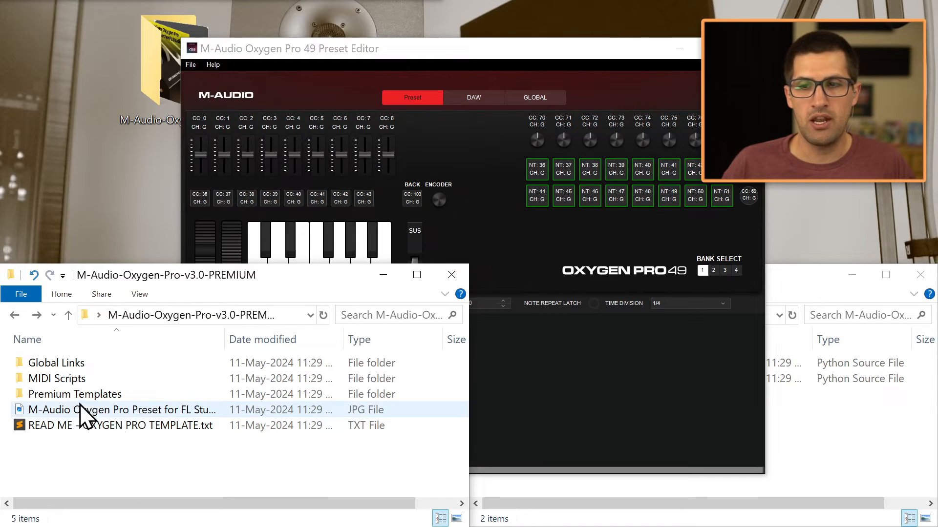
In File Explorer, open the Premium Templates folder and select its VERSION 3.0 subfolder.
double_click(65, 398)
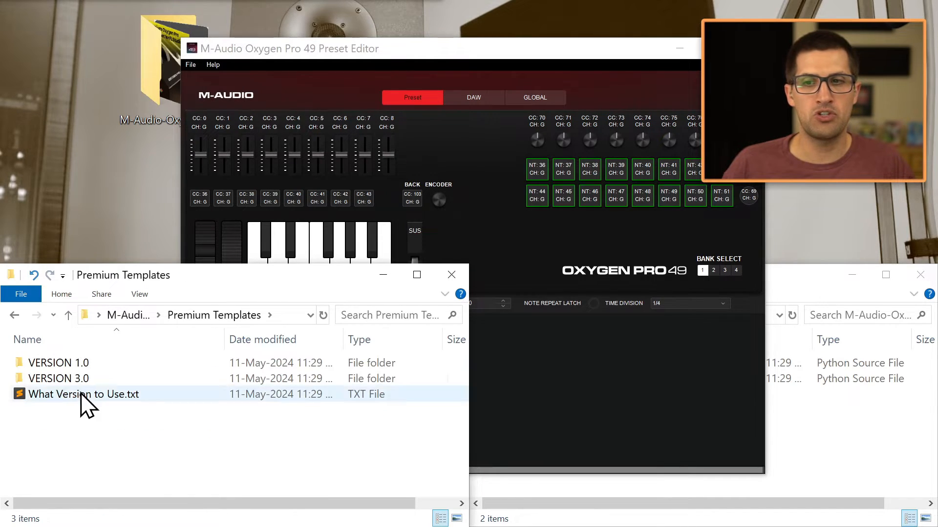
left_click(85, 363)
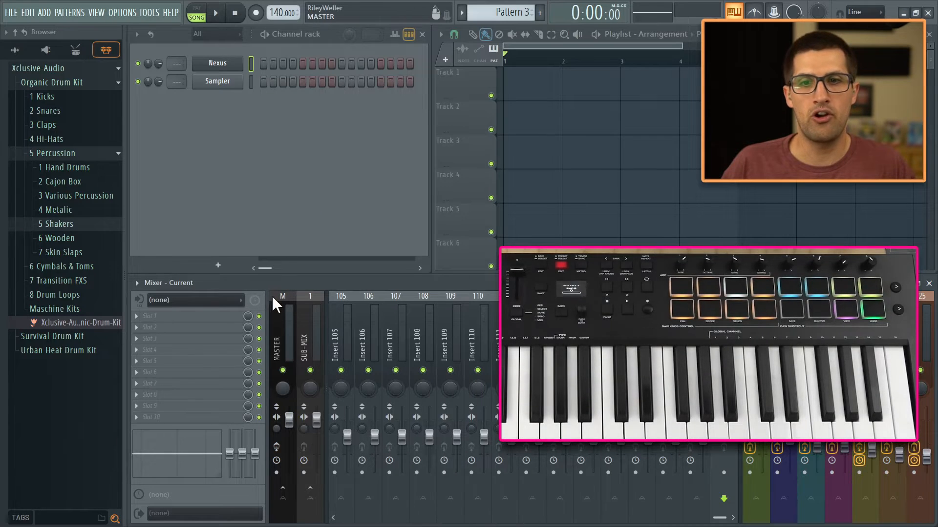
left_click(279, 335)
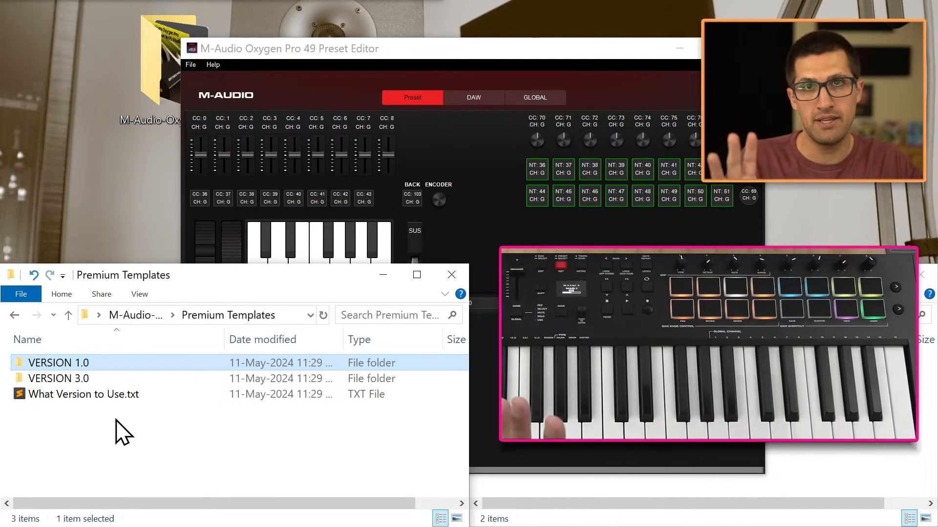
left_click(100, 383)
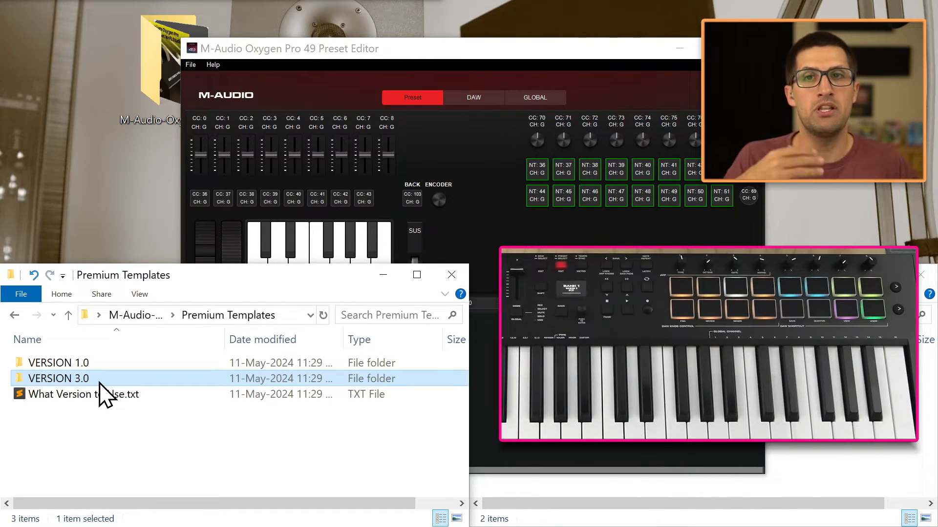
Open the Preset Editor's Load Preset dialog on the VERSION 1.0 folder and show all file types.
left_click(292, 57)
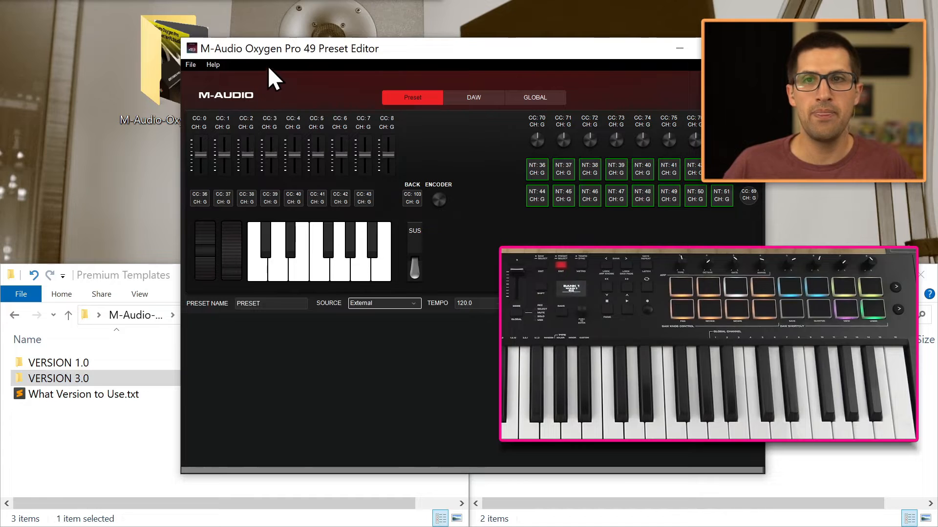
left_click_drag(287, 55, 268, 51)
left_click(172, 60)
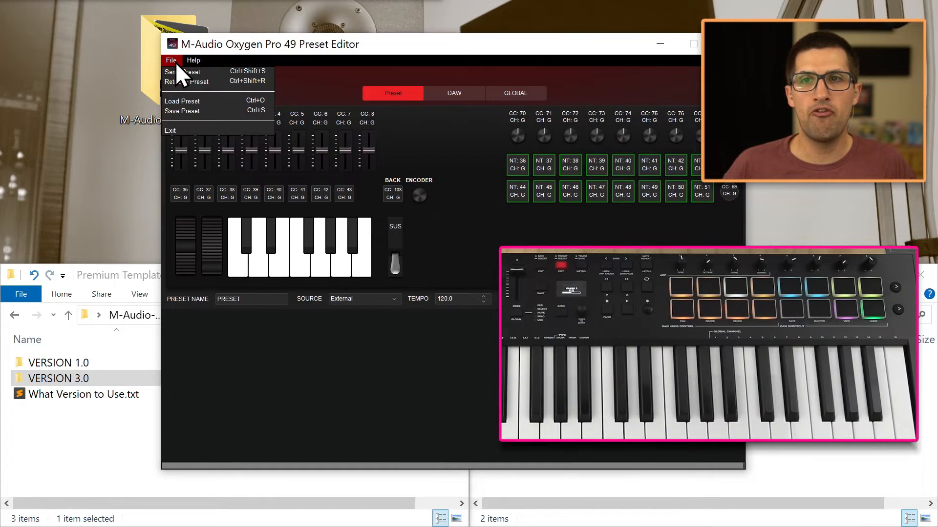
left_click(190, 102)
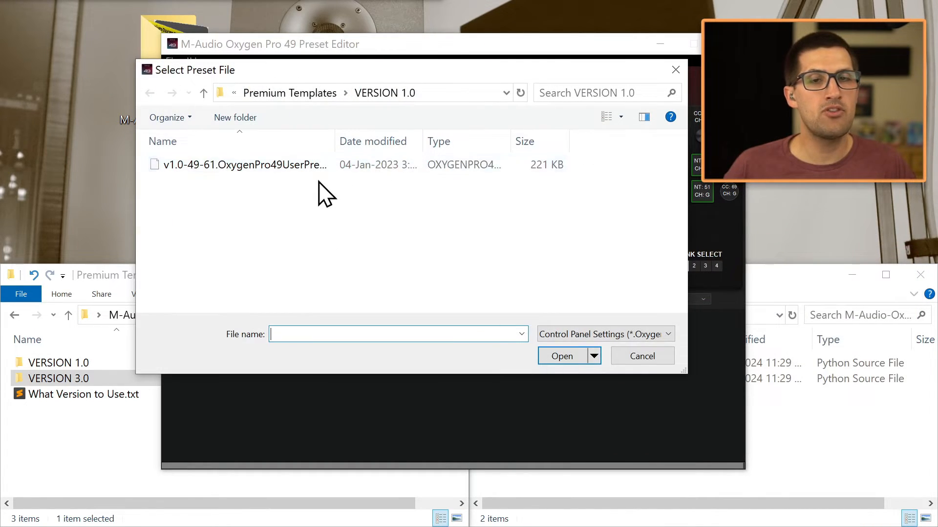
left_click(566, 337)
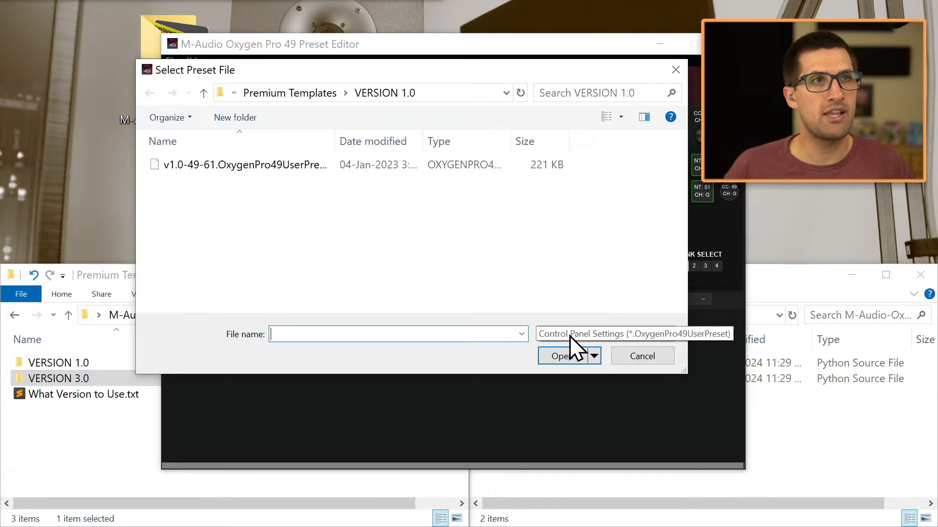
left_click(588, 361)
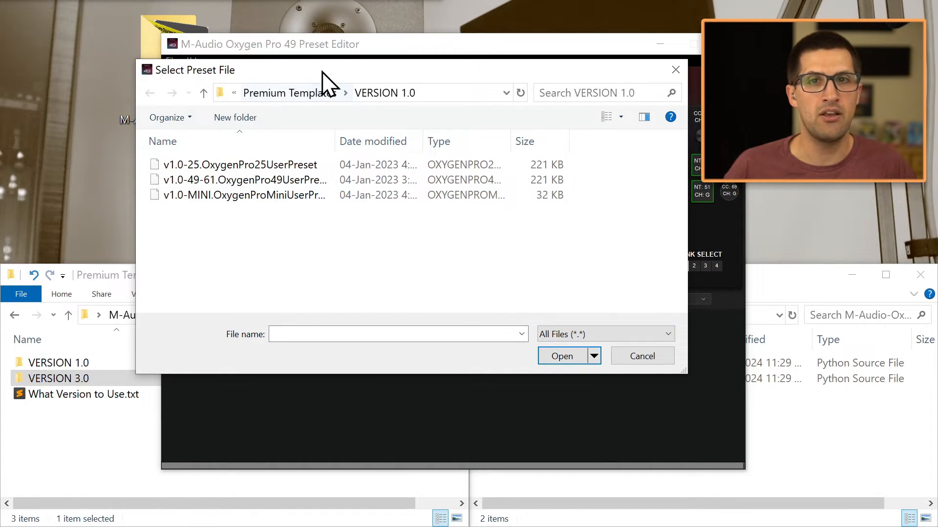
left_click_drag(321, 71, 337, 141)
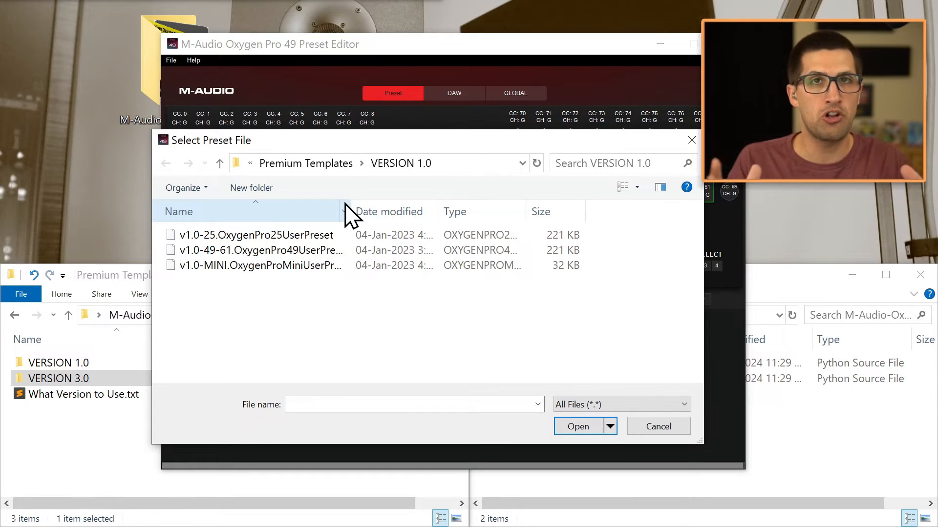
Look through the 25, 49-61 and MINI preset files in VERSION 1.0 and dismiss the dialog without loading one.
left_click(295, 253)
left_click(295, 263)
left_click(300, 248)
left_click(300, 241)
left_click(299, 267)
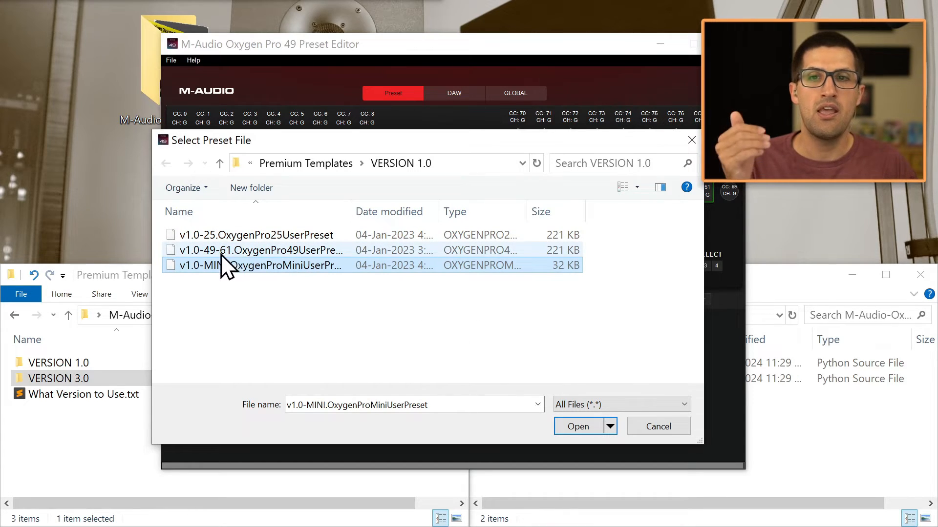
left_click(209, 236)
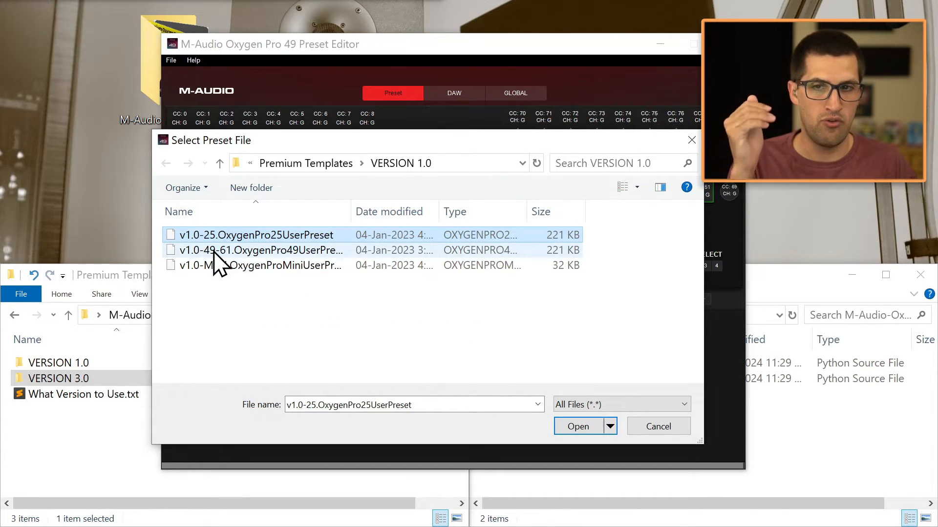
left_click(215, 252)
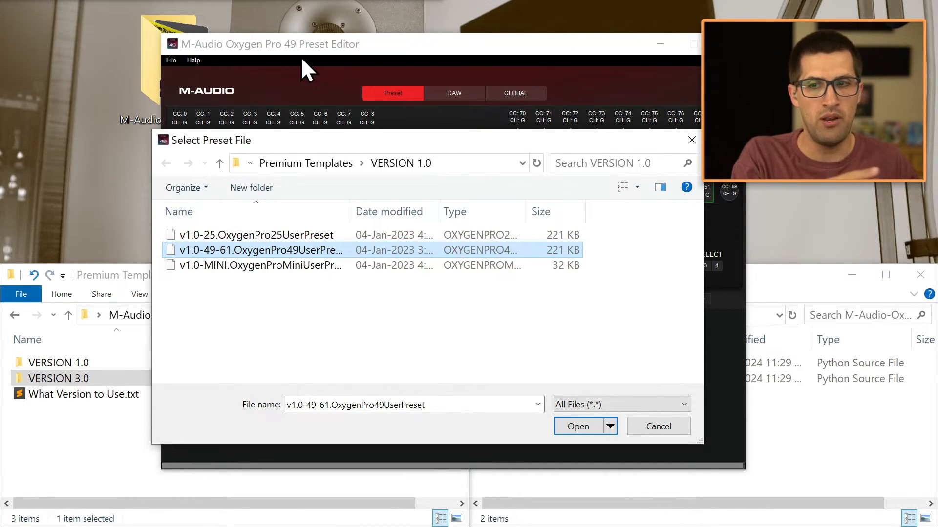
left_click_drag(609, 145, 599, 143)
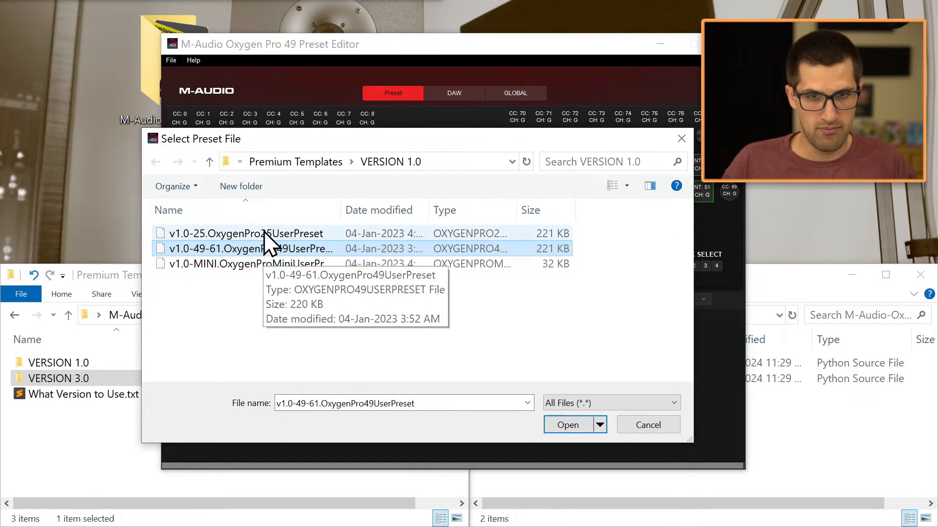
left_click(642, 424)
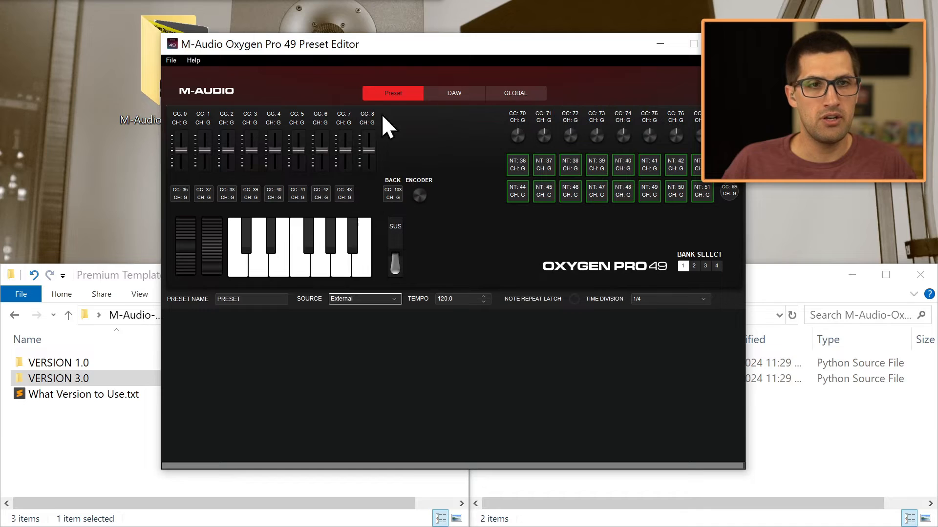
Send the current preset to the keyboard's Preset 1 slot.
left_click_drag(384, 49, 249, 63)
left_click(34, 74)
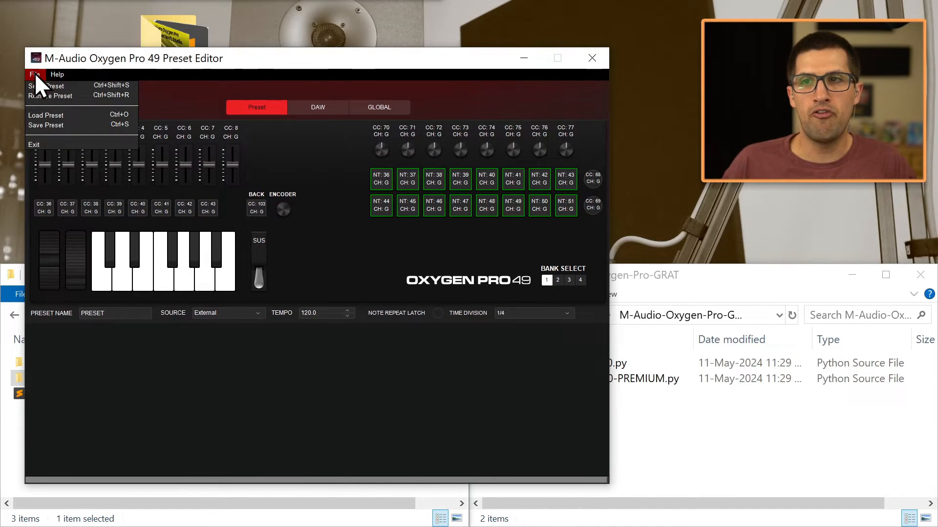
left_click(38, 84)
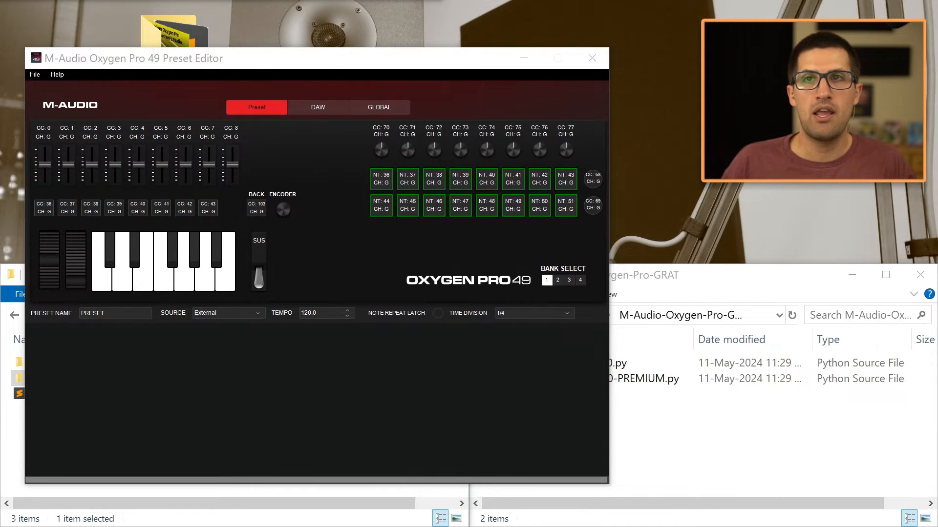
left_click(359, 189)
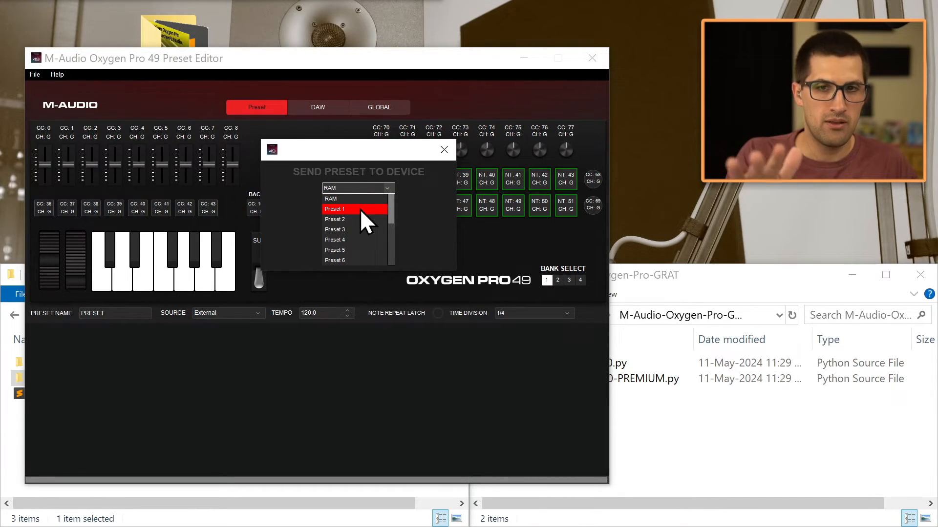
left_click(360, 209)
left_click(359, 260)
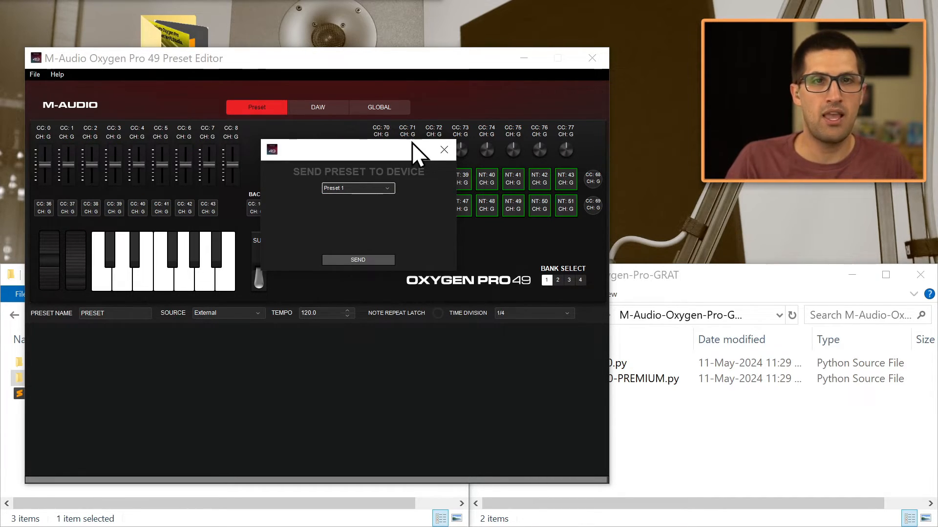
Dismiss the send dialog and, in FL Studio's MIDI settings, set the Oxygen Pro 49 input to (generic controller), then select the MIDIIN3 input.
left_click(448, 150)
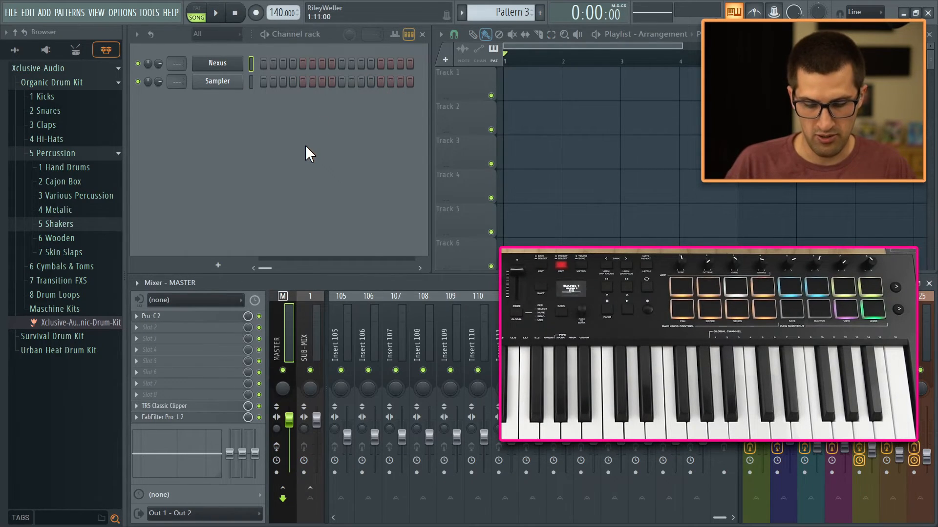
key("F10")
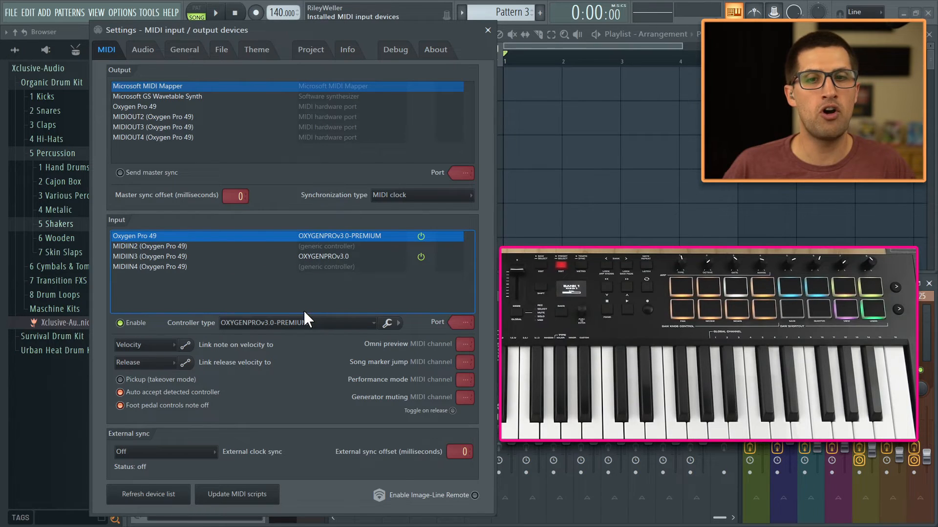
left_click(300, 323)
left_click(411, 174)
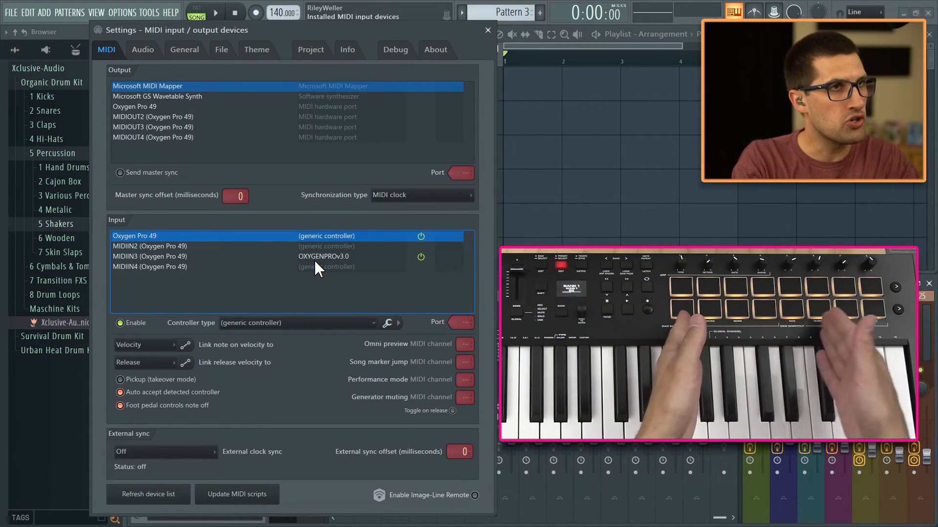
left_click(141, 257)
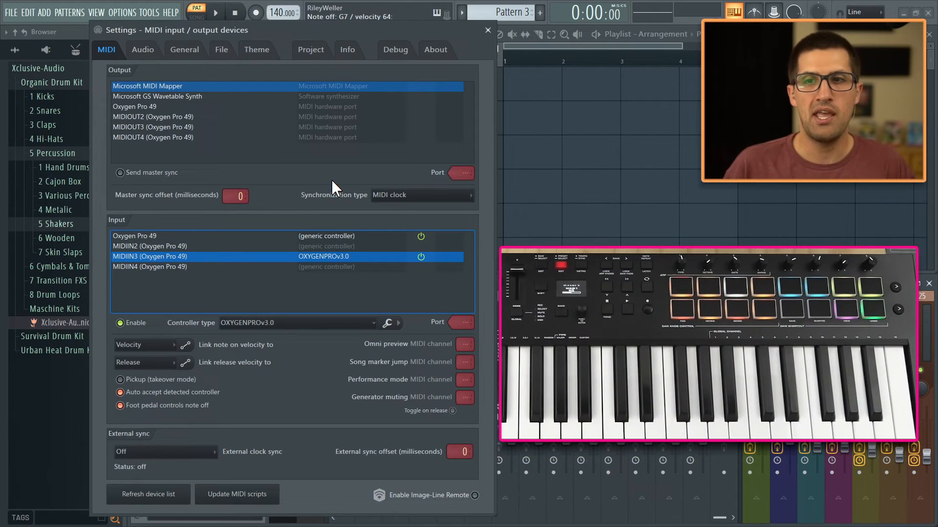
Set the Oxygen Pro 49 input's controller type to OXYGENPROv3.0-PREMIUM and close the settings.
left_click(140, 236)
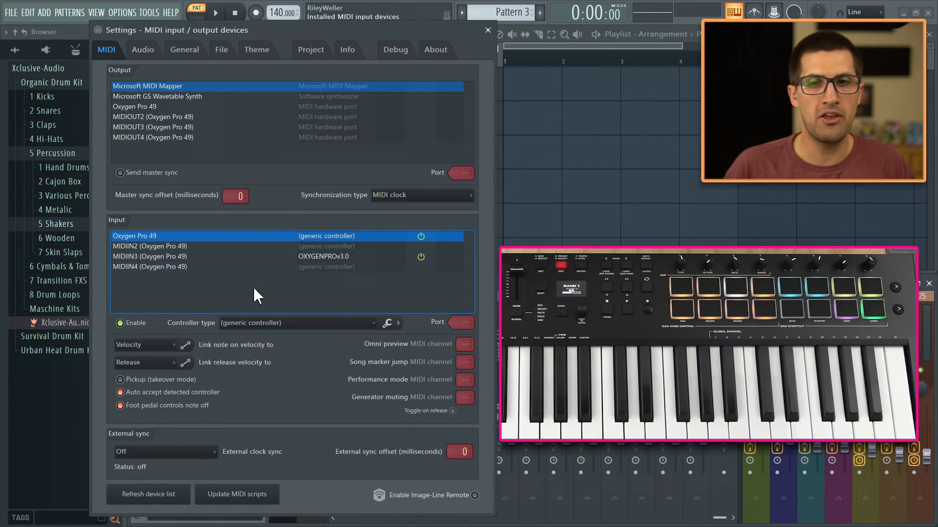
left_click(260, 332)
left_click(458, 491)
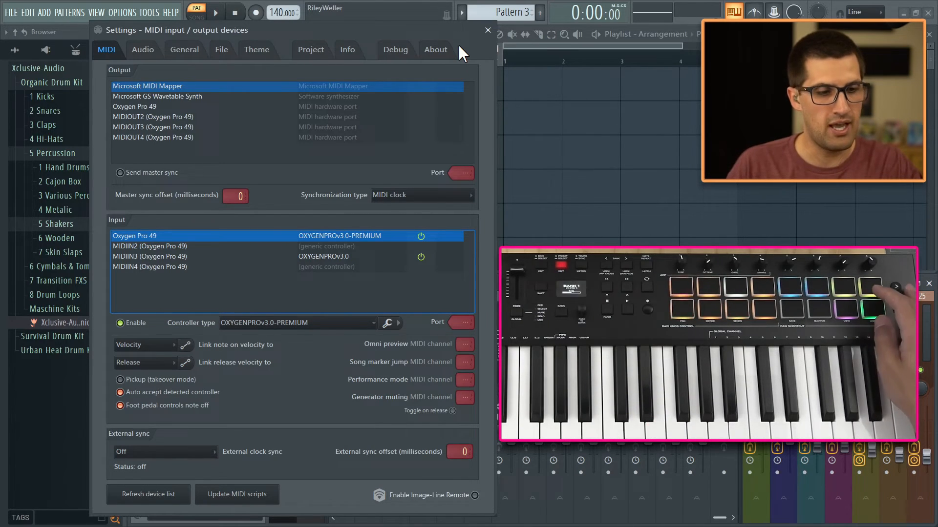
key("Escape")
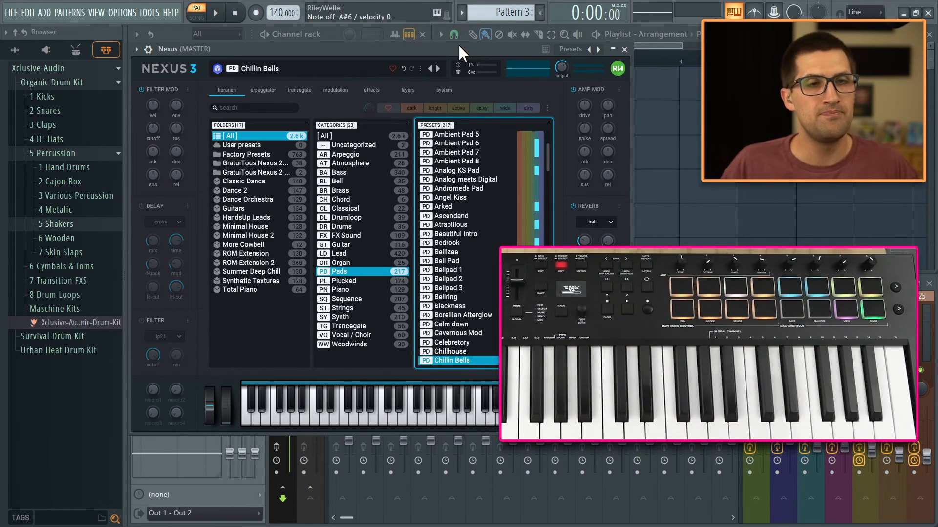
Minimise FL Studio, bring the Premium Templates folder forward and compare its VERSION 1.0 and VERSION 3.0 folders, leaving VERSION 3.0 selected.
left_click(902, 16)
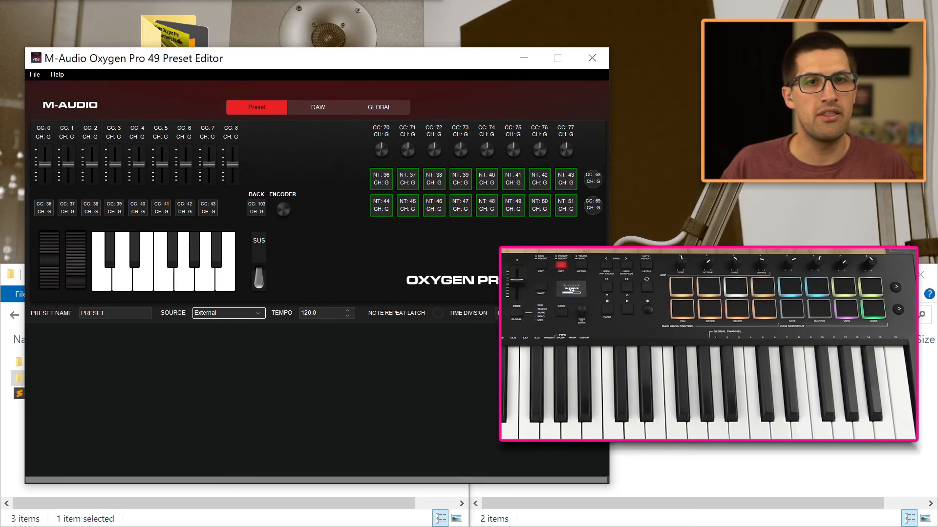
left_click_drag(472, 58, 555, 52)
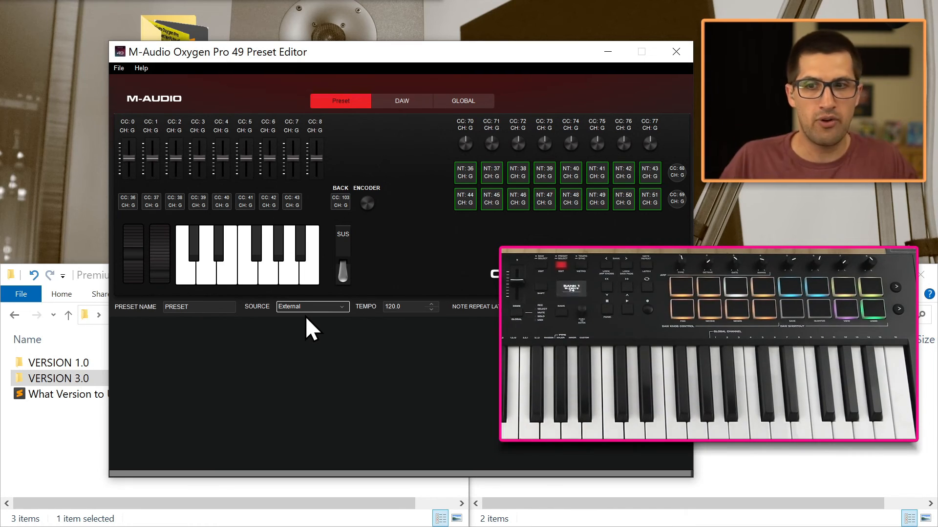
left_click(93, 422)
left_click(93, 366)
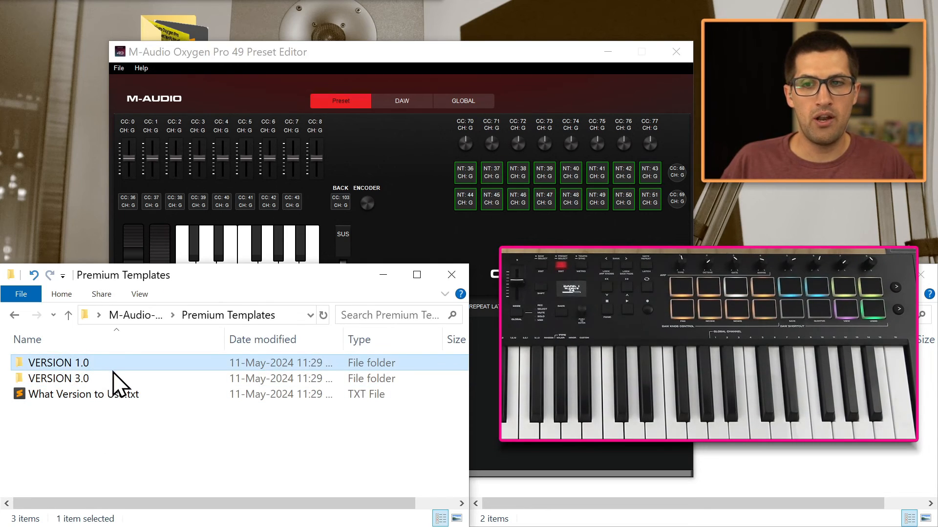
left_click(113, 378)
Look through the preset slots offered for sending to the device in the Preset Editor and dismiss the dialog without sending.
left_click_drag(281, 58, 250, 50)
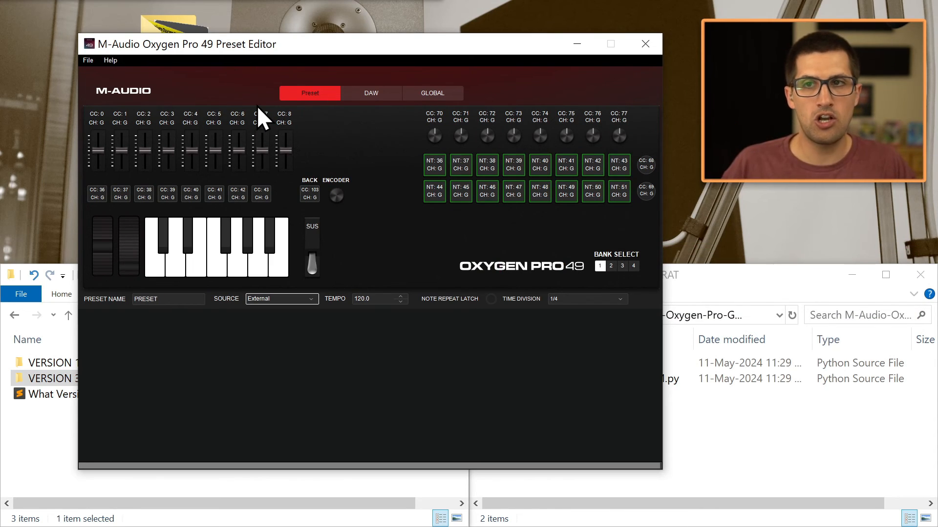
left_click(88, 60)
left_click(98, 77)
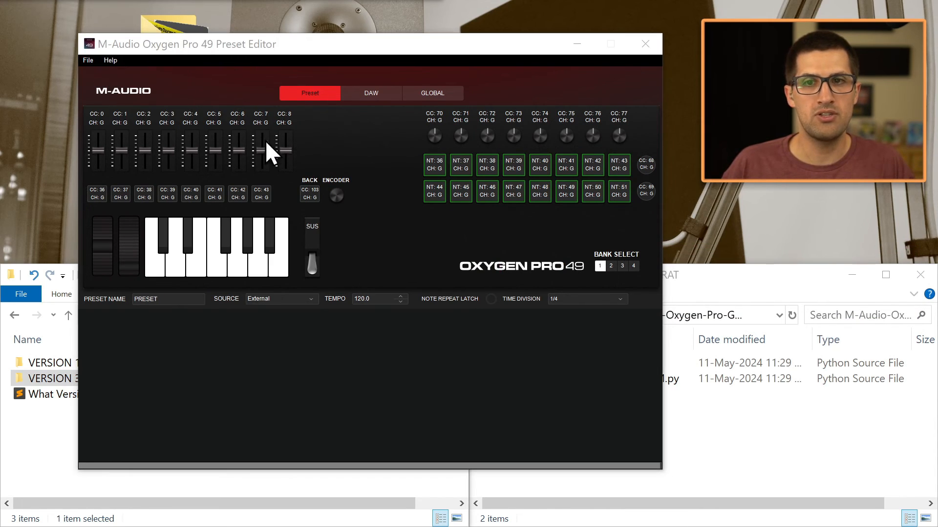
left_click(348, 174)
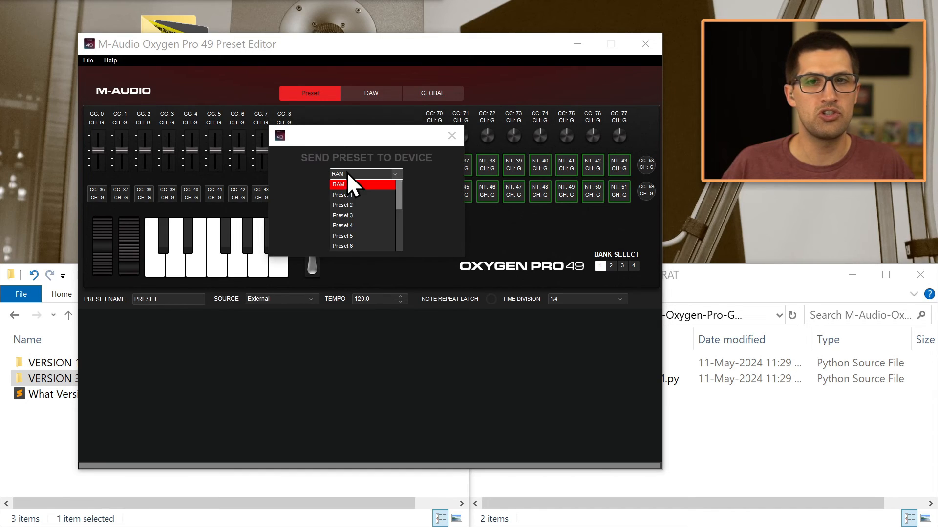
scroll(359, 216, "down", 2)
scroll(361, 219, "up", 2)
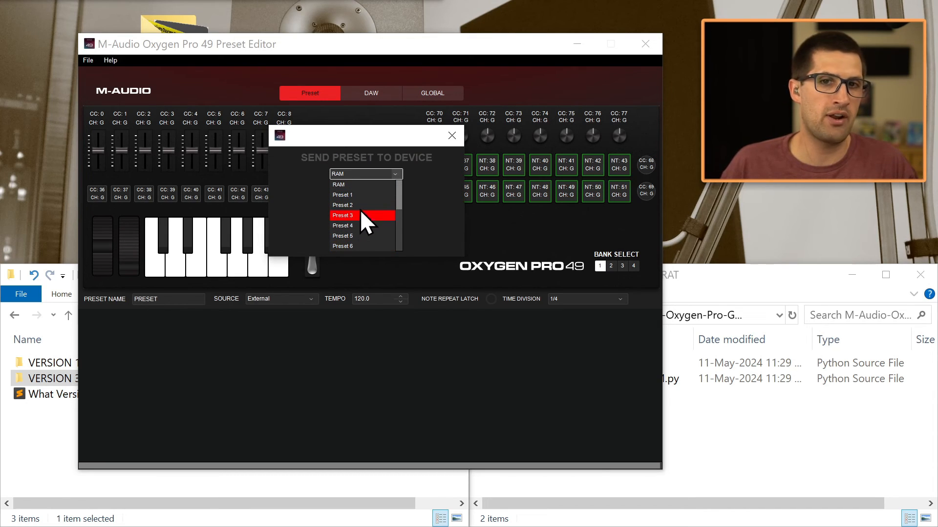
left_click(427, 133)
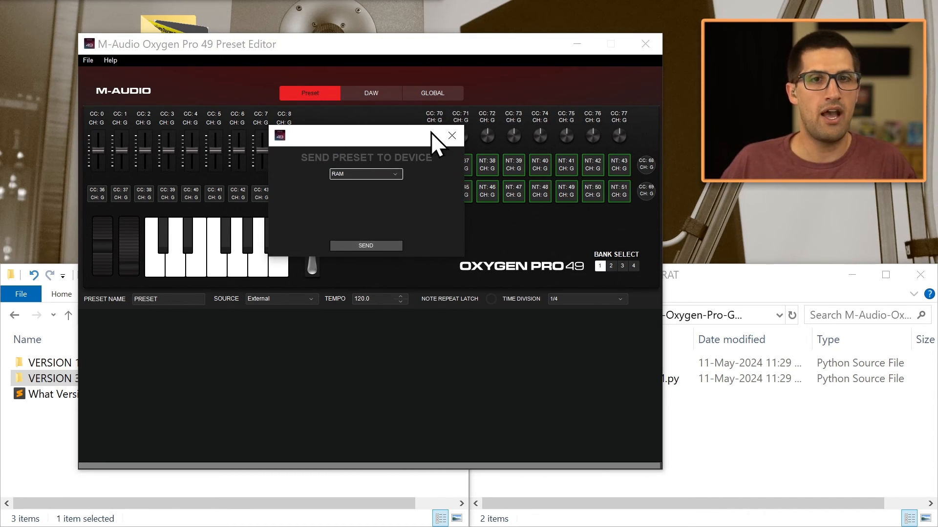
left_click(454, 139)
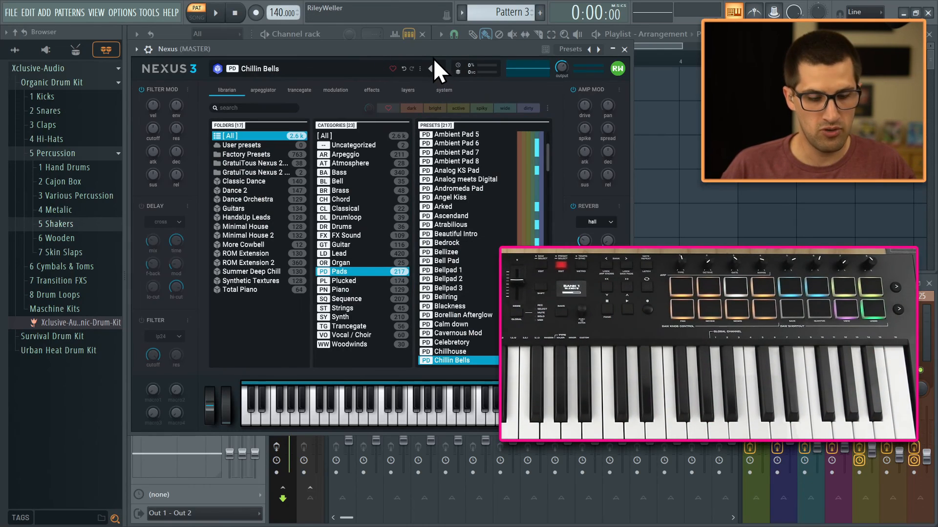
Switch to FL Studio, review the controller types assigned to the MIDI inputs, and close the settings.
key("F10")
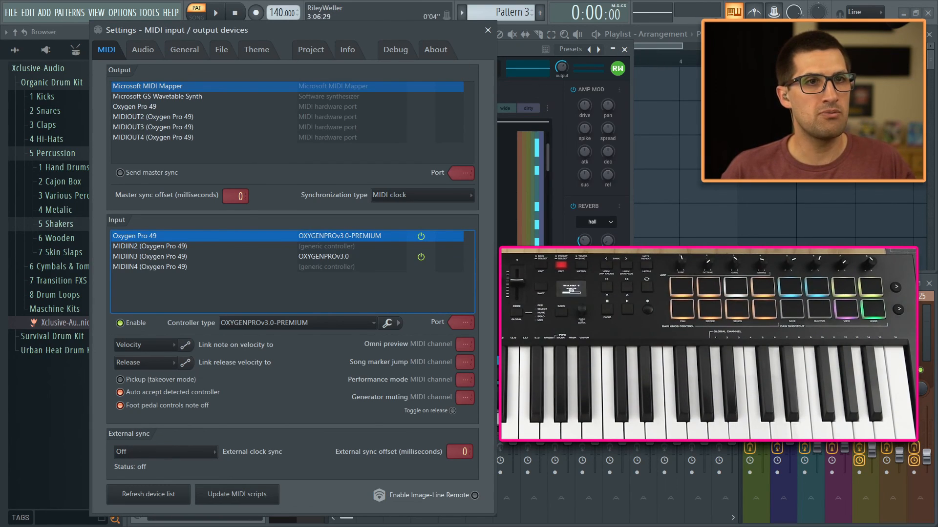
left_click(487, 30)
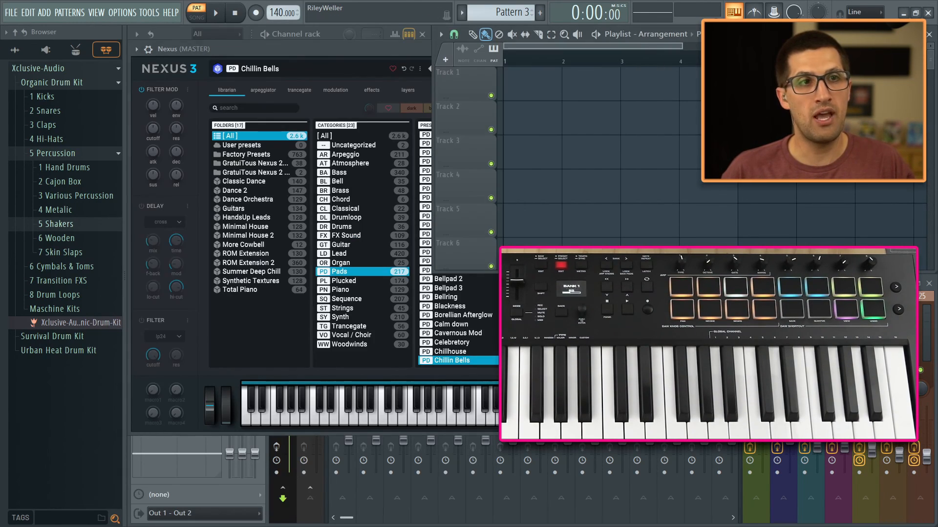